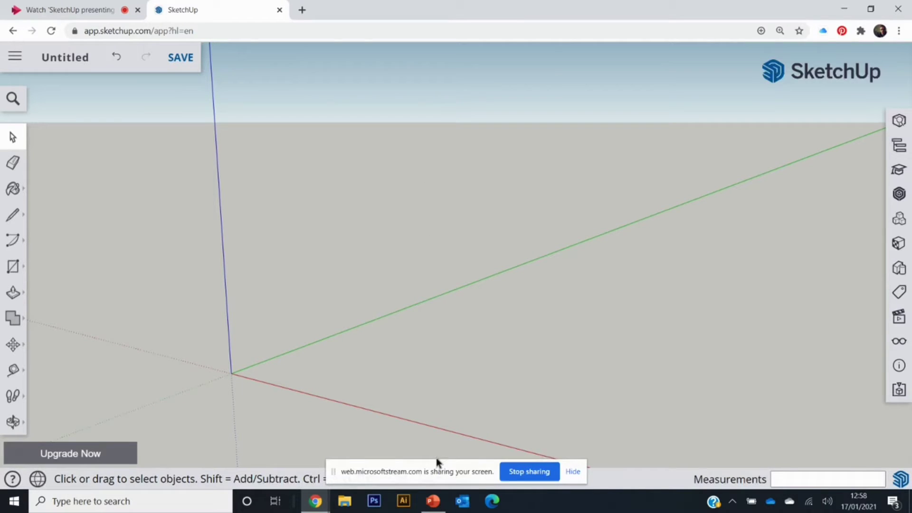
pyautogui.click(433, 501)
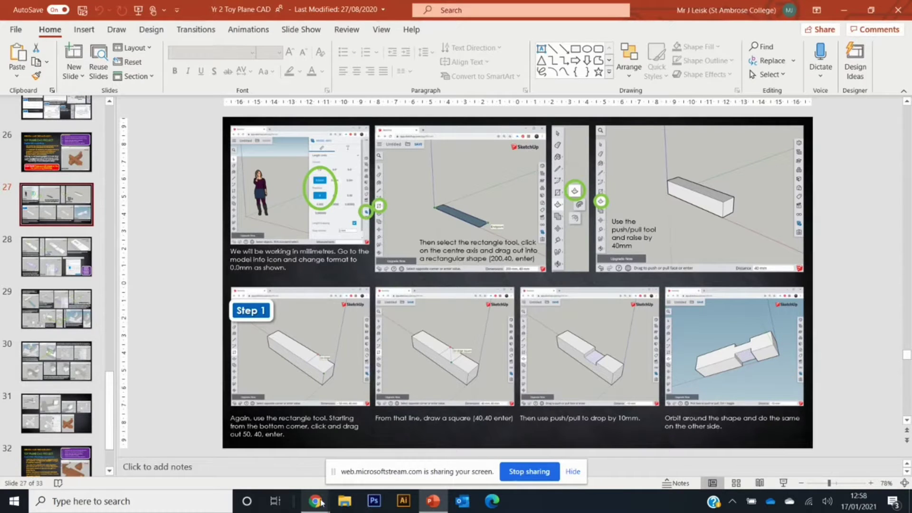
pyautogui.moveTo(315, 501)
pyautogui.click(286, 442)
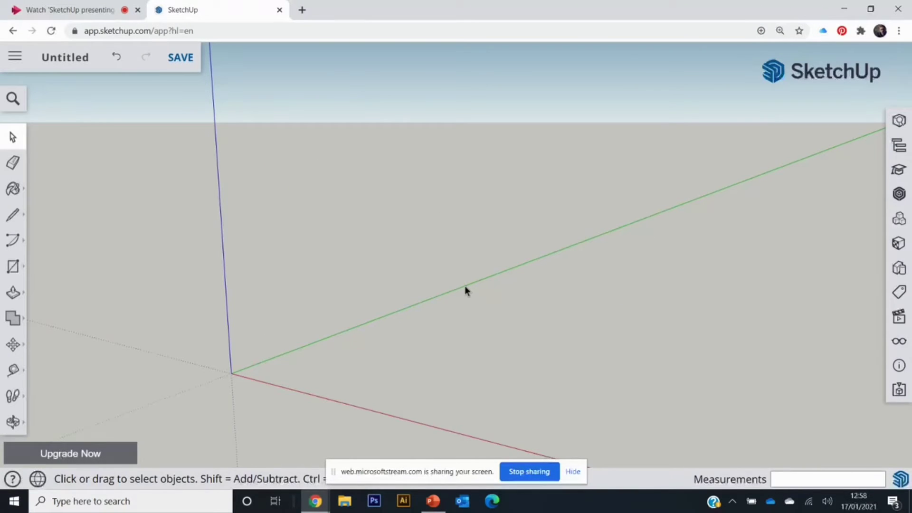
pyautogui.click(433, 501)
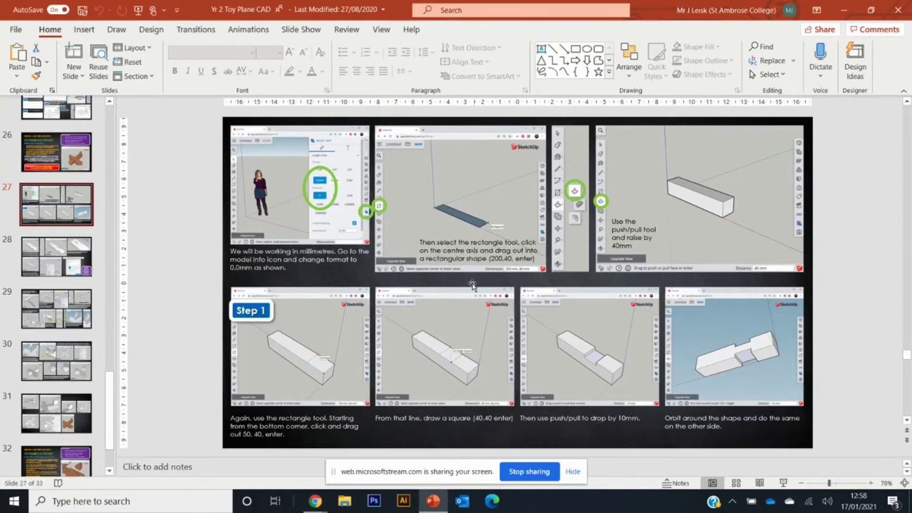
pyautogui.press('pageup')
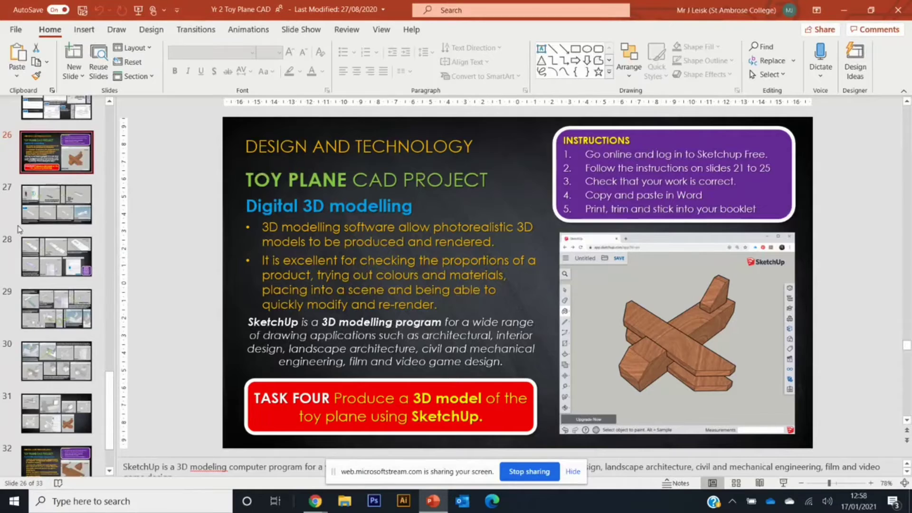
pyautogui.click(48, 204)
pyautogui.click(53, 271)
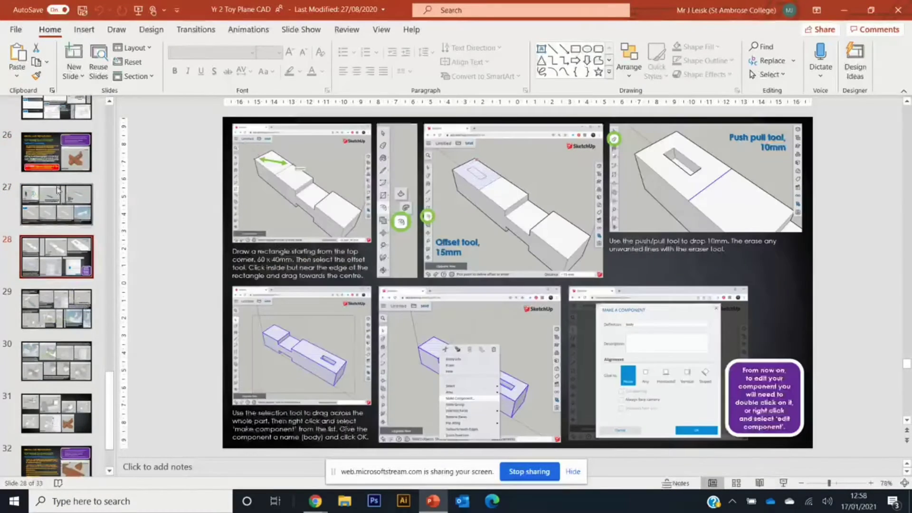
pyautogui.click(55, 157)
pyautogui.click(64, 203)
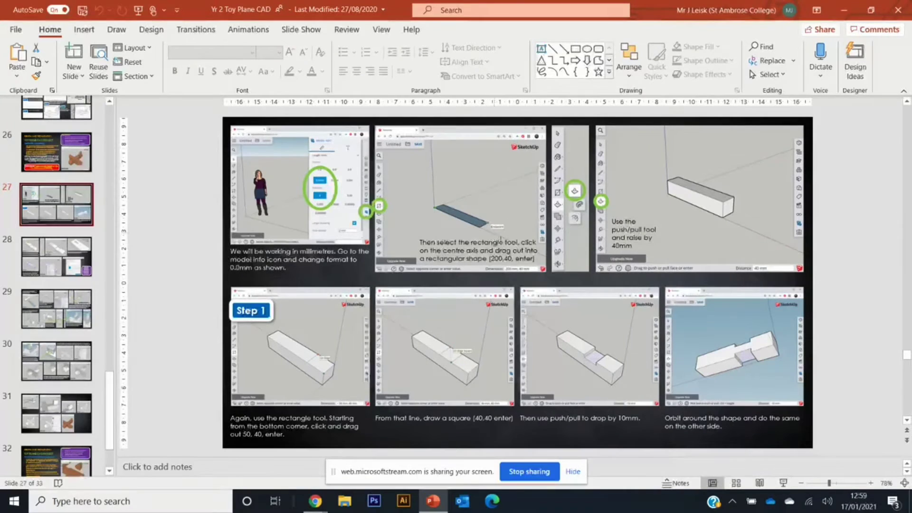
pyautogui.moveTo(491, 259); pyautogui.dragTo(507, 259)
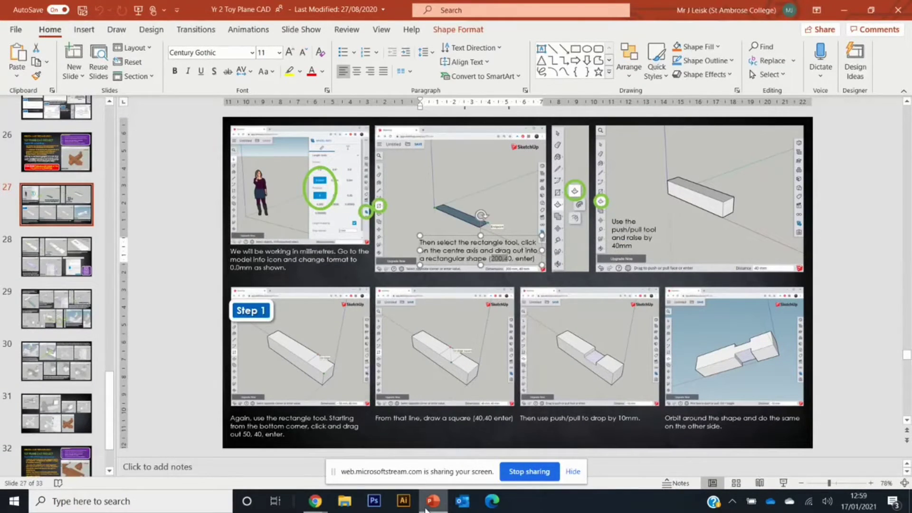
pyautogui.moveTo(315, 501)
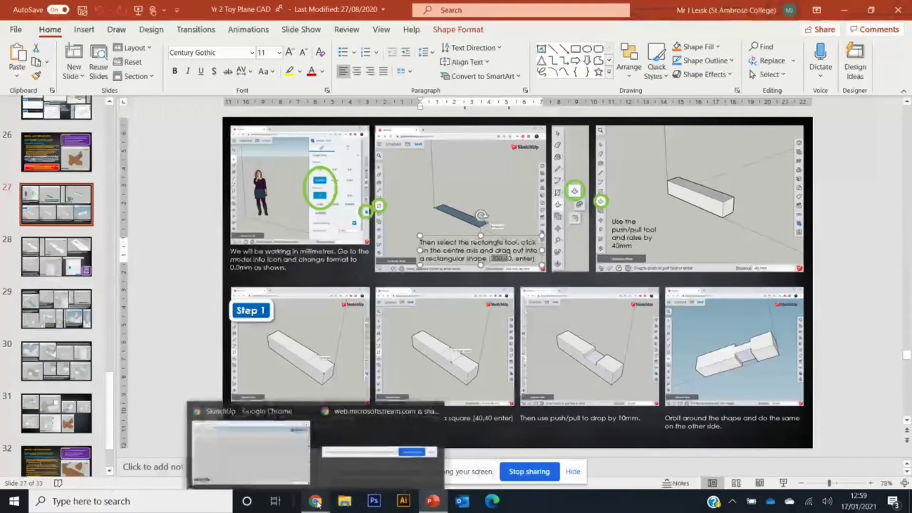
pyautogui.click(276, 458)
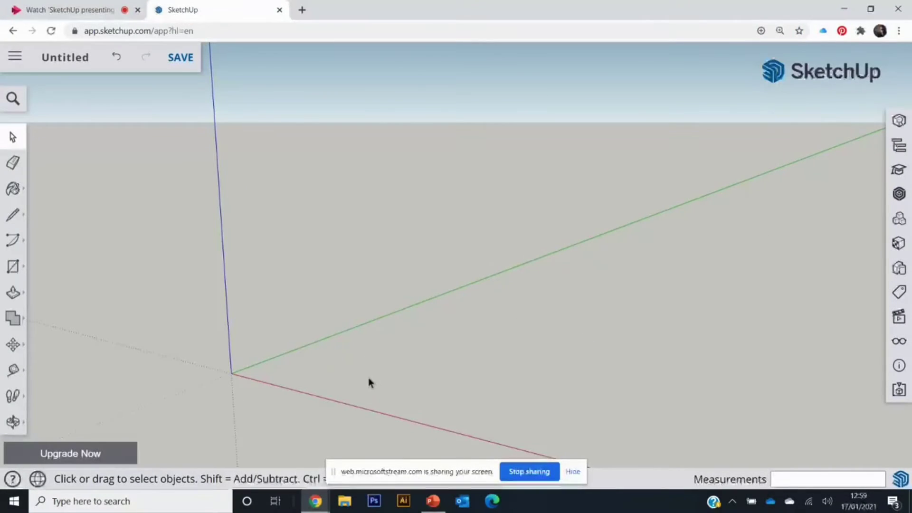
# Draw a 200 × 40 mm rectangle flat on the ground with one corner at the origin.
pyautogui.press('o')
pyautogui.moveTo(307, 375); pyautogui.dragTo(423, 259)
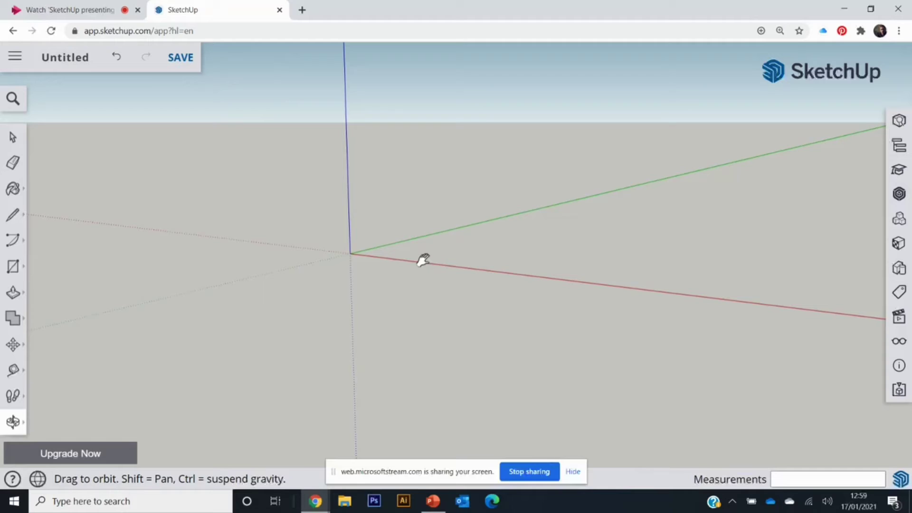
pyautogui.press('space')
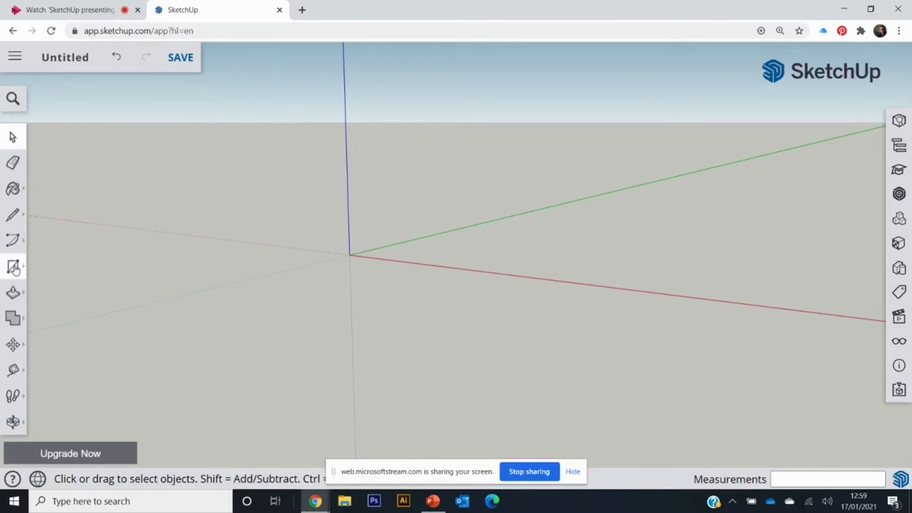
pyautogui.click(15, 267)
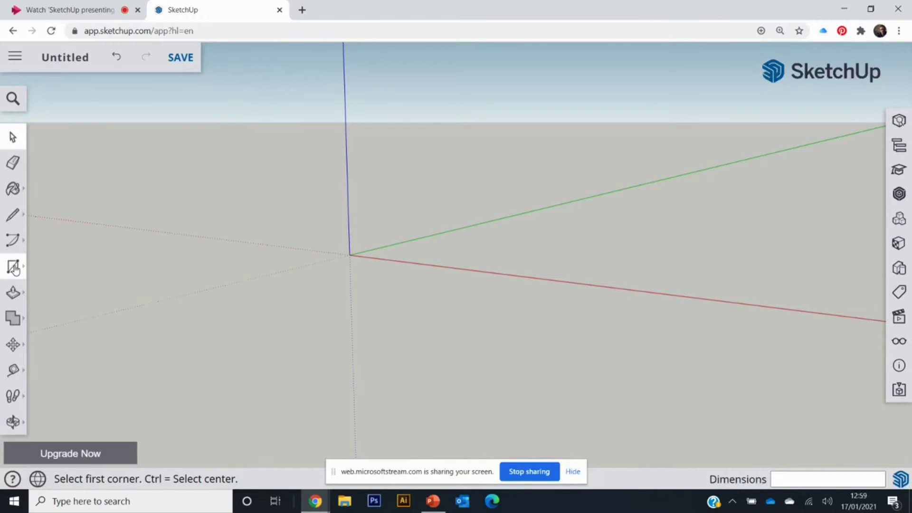
pyautogui.click(350, 255)
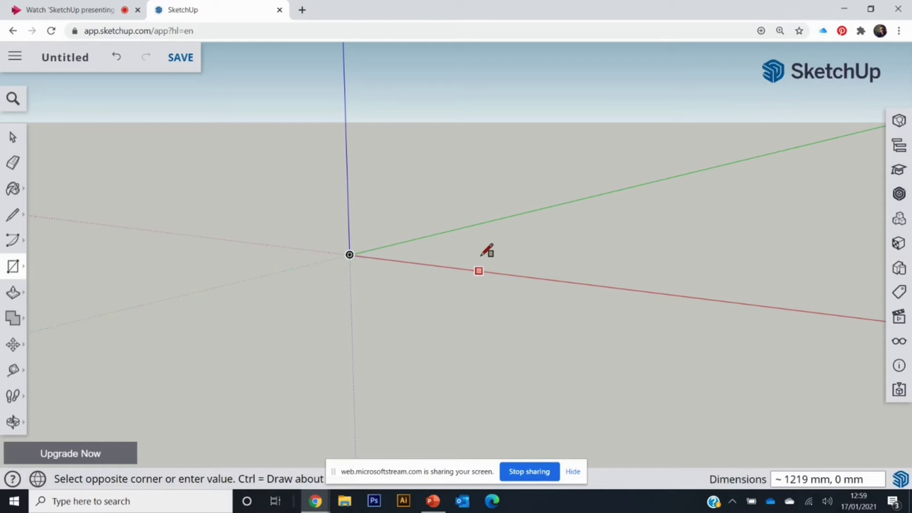
pyautogui.click(482, 252)
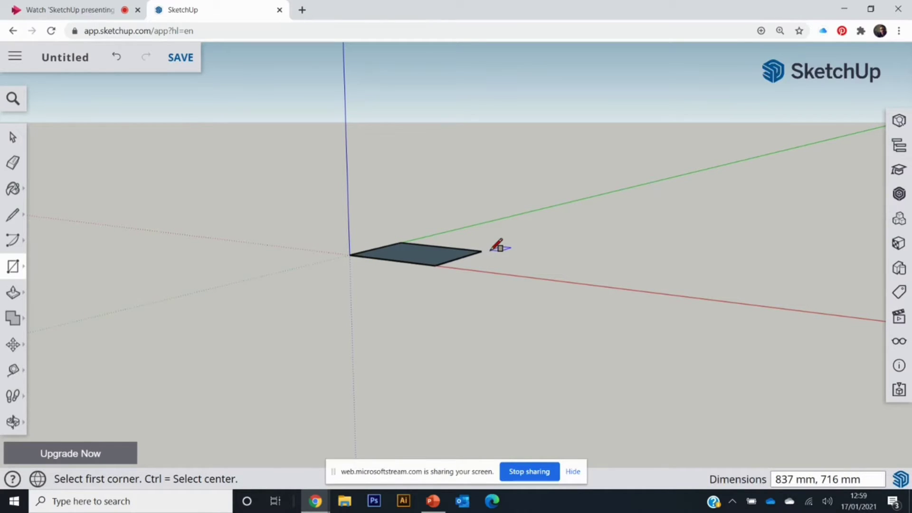
pyautogui.write('200,40')
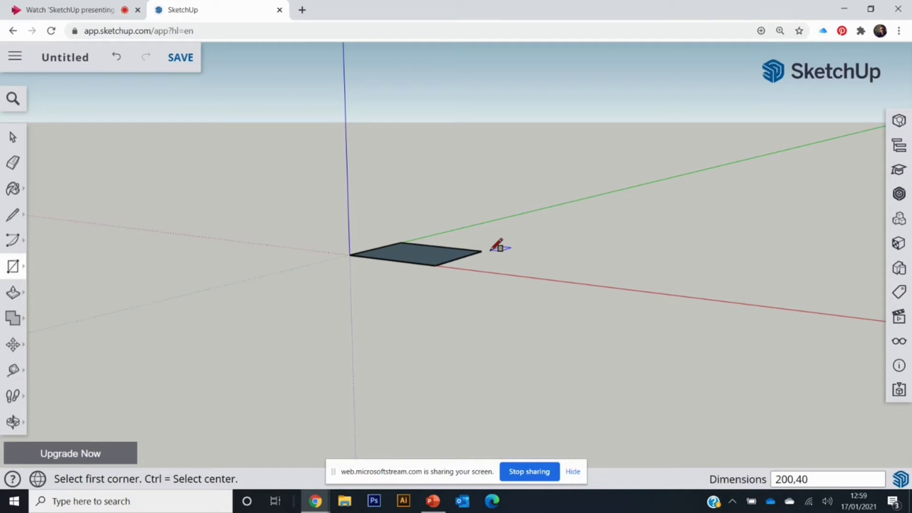
pyautogui.press('Return')
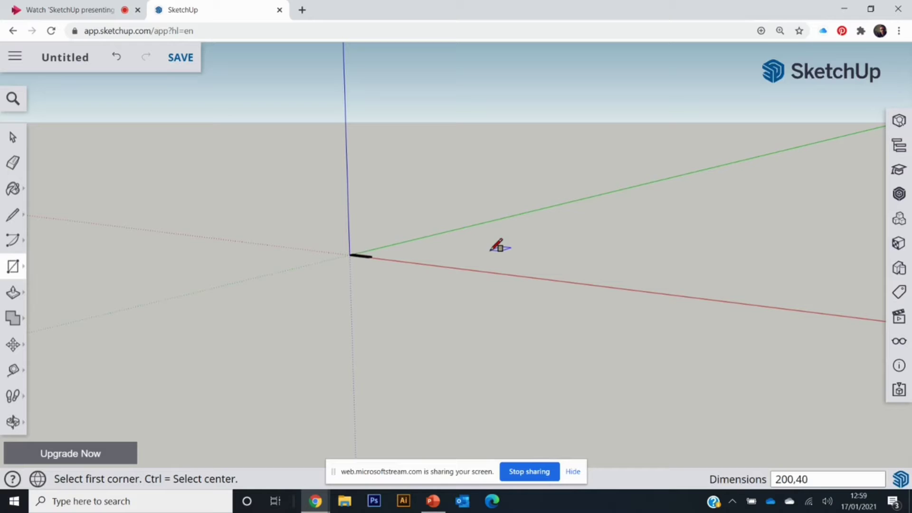
pyautogui.moveTo(342, 248); pyautogui.dragTo(353, 280, button='middle')
pyautogui.scroll(3, 367, 265)
pyautogui.moveTo(440, 210); pyautogui.dragTo(406, 329, button='middle')
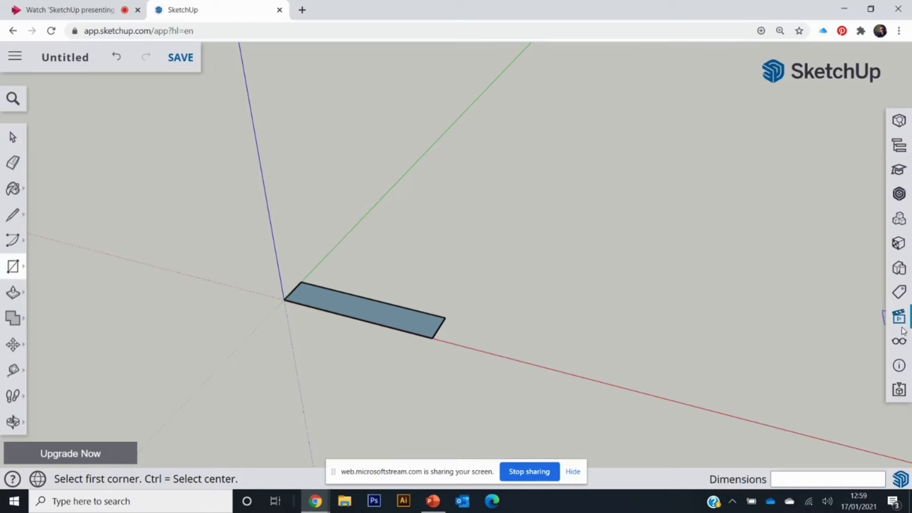
# Confirm in Model Info that lengths are millimetres with 0 precision, then pick Push/Pull.
pyautogui.click(899, 366)
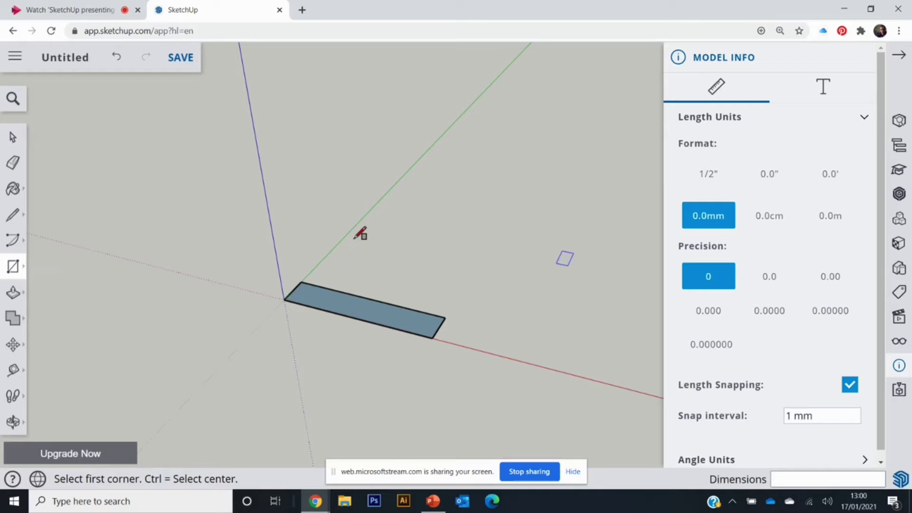
pyautogui.click(12, 293)
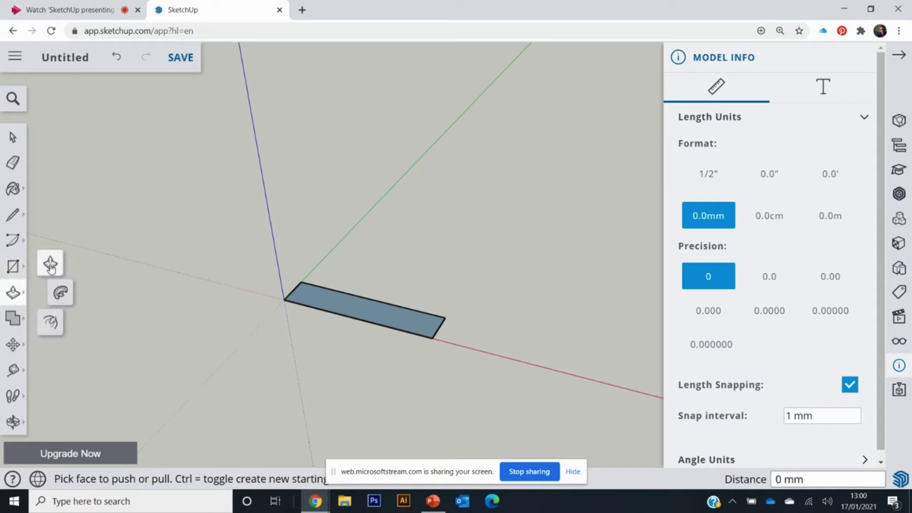
# Pull the 200 × 40 mm rectangle up 40 mm into a block, then show the PowerPoint slide.
pyautogui.click(899, 58)
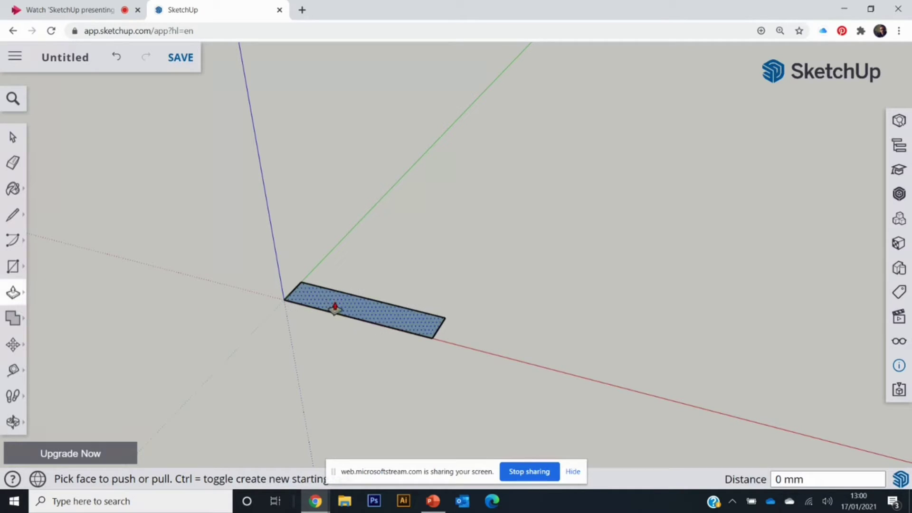
pyautogui.click(392, 323)
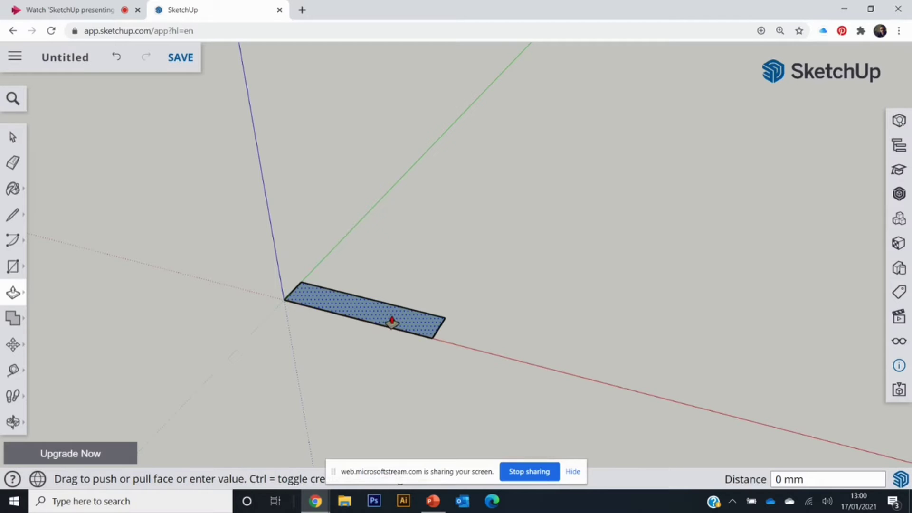
pyautogui.click(392, 297)
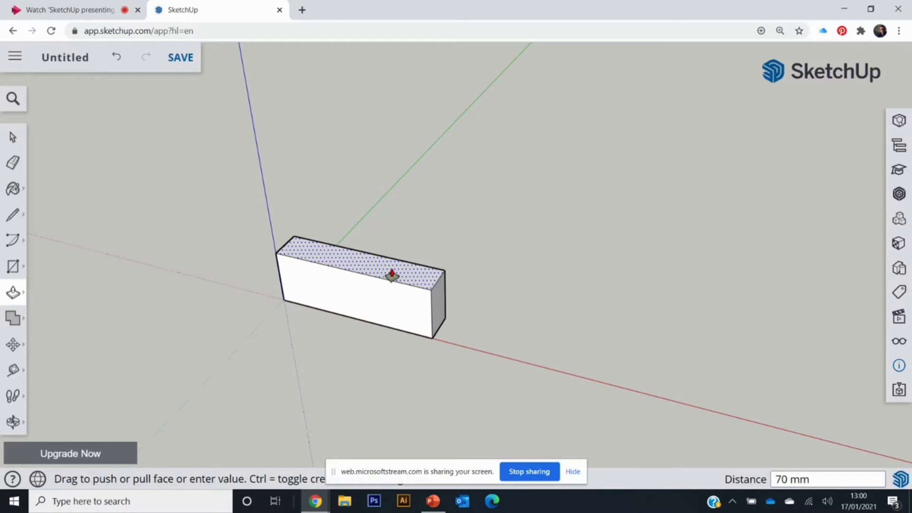
pyautogui.write('40')
pyautogui.press('Return')
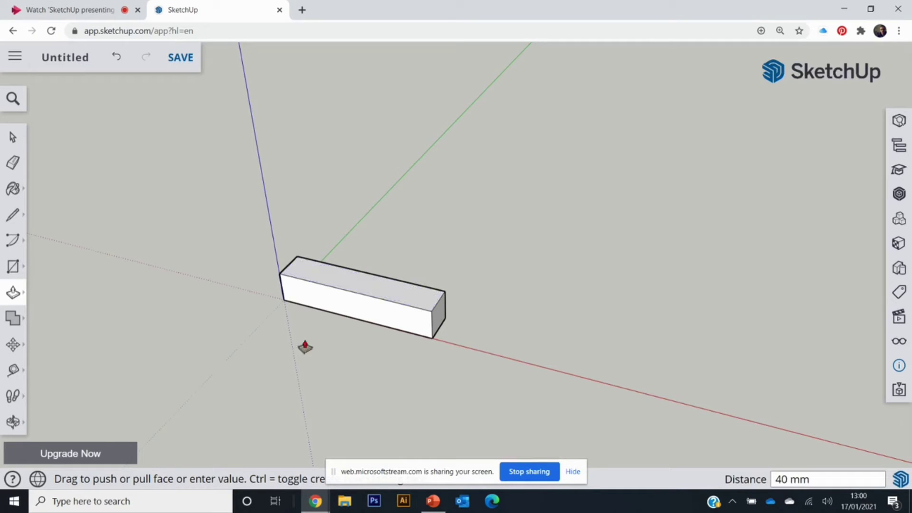
pyautogui.click(433, 500)
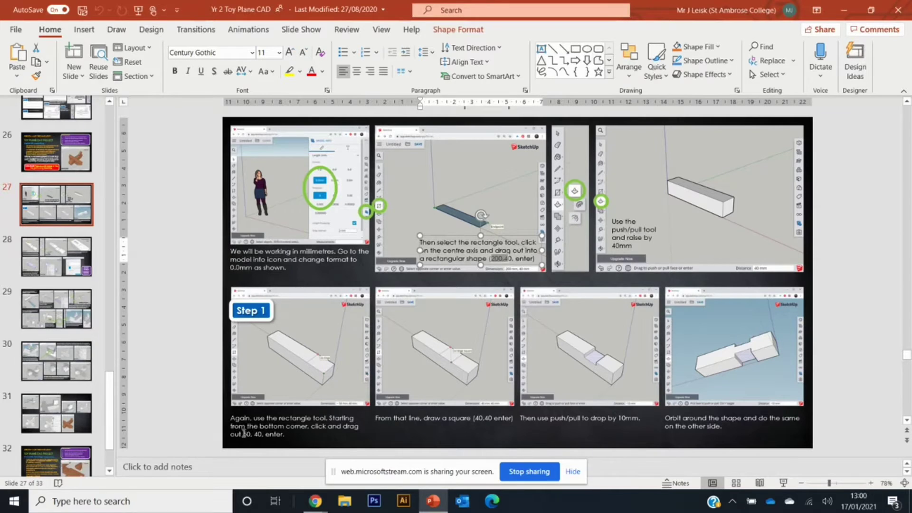
# Highlight the 50, 40 measurement in slide 27's Step 1 caption, then go back to SketchUp.
pyautogui.click(244, 433)
pyautogui.moveTo(242, 434); pyautogui.dragTo(263, 435)
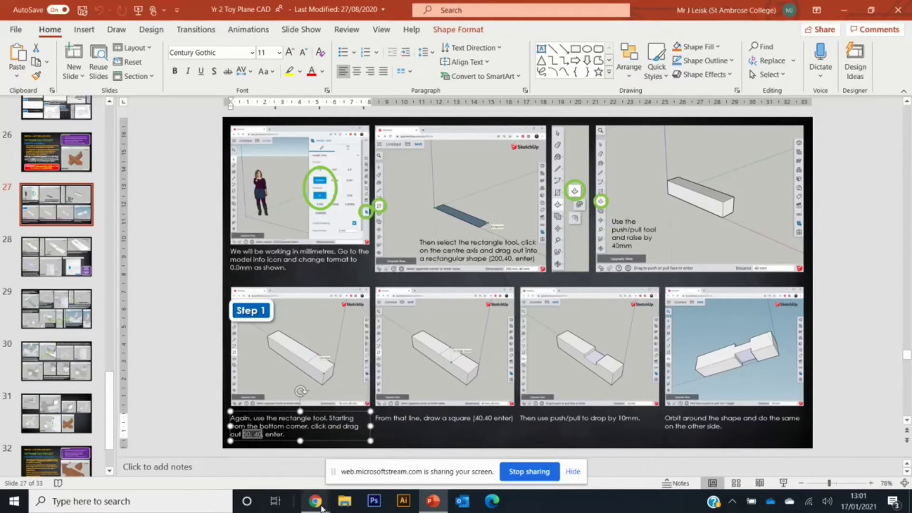
pyautogui.moveTo(321, 507)
pyautogui.click(275, 449)
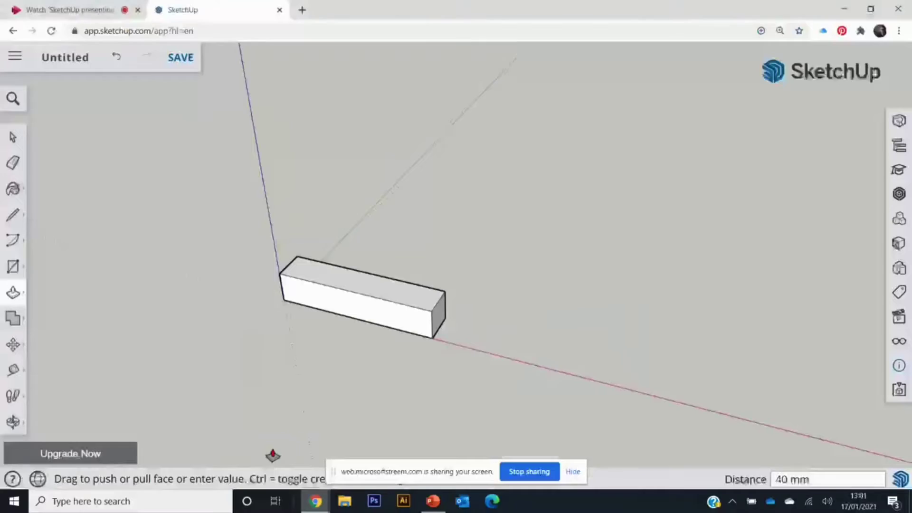
# Mark a 50 × 40 mm rectangle and a 40 × 40 mm square across the block's top face.
pyautogui.click(14, 268)
pyautogui.scroll(5, 455, 282)
pyautogui.moveTo(452, 277); pyautogui.dragTo(500, 330, button='middle')
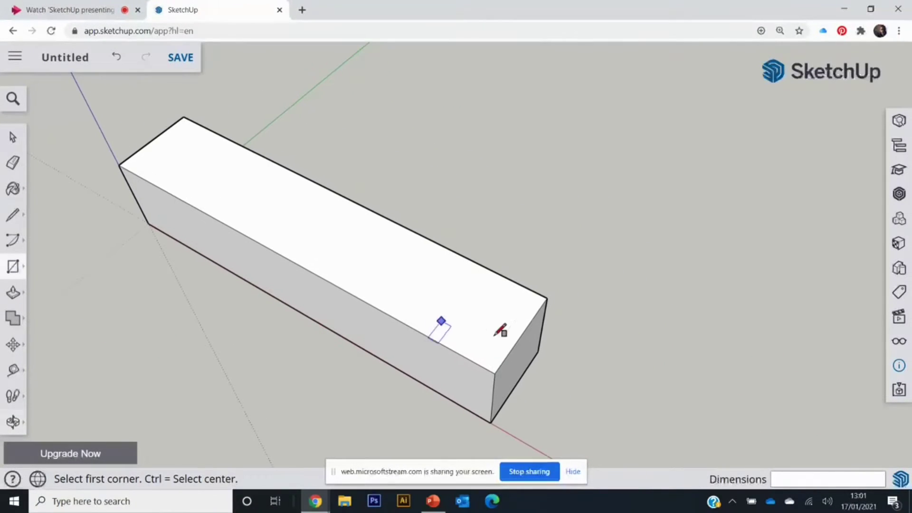
pyautogui.click(547, 298)
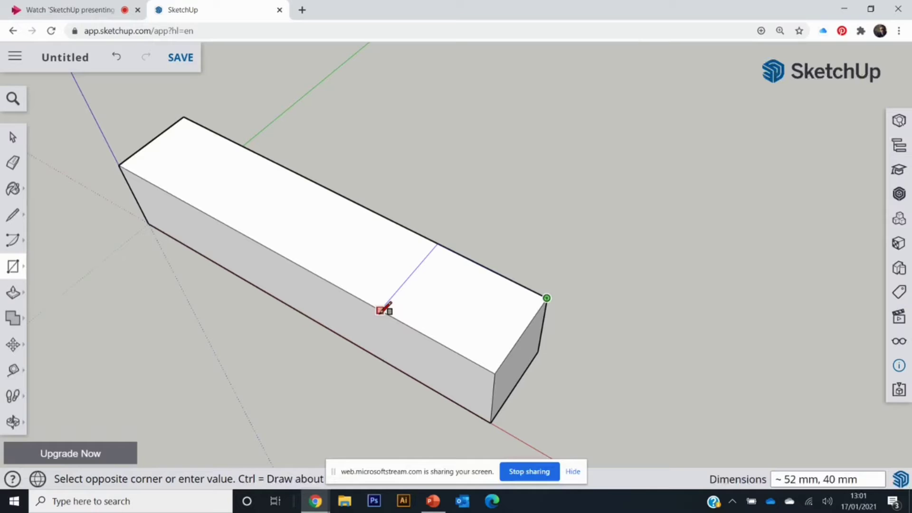
pyautogui.click(385, 311)
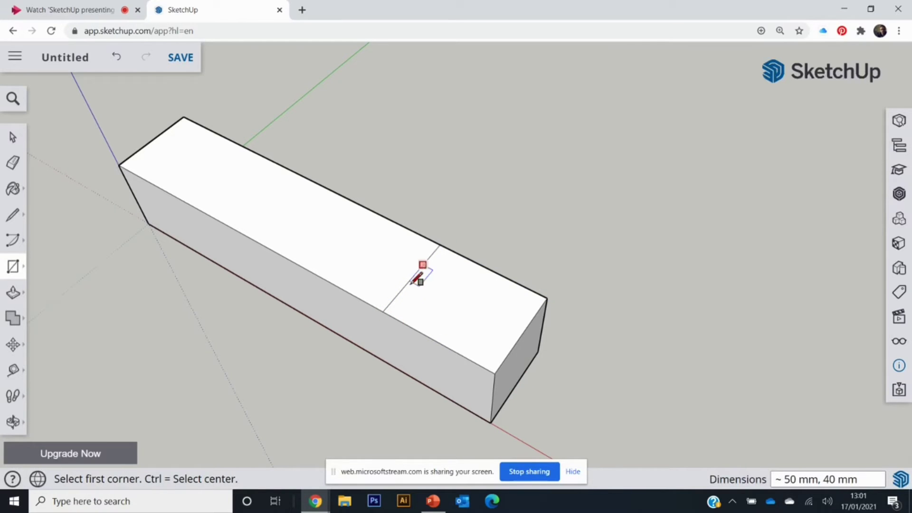
pyautogui.click(440, 245)
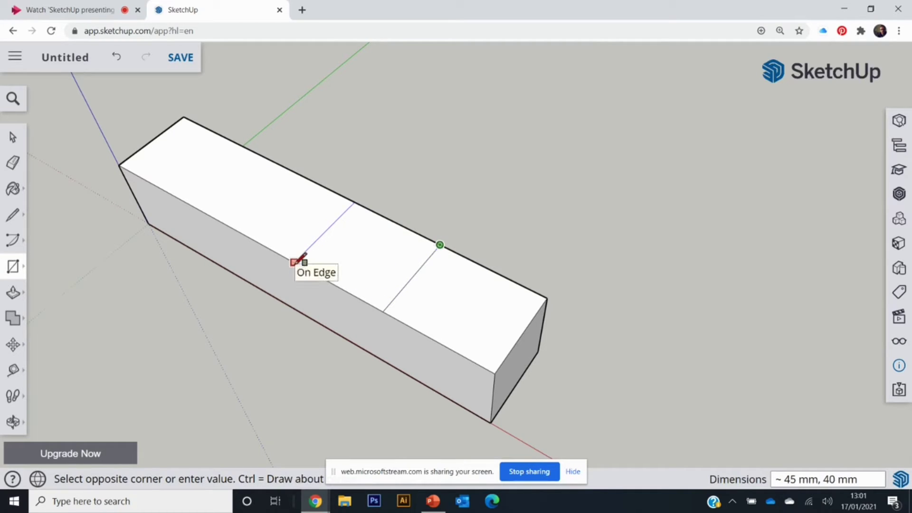
pyautogui.click(308, 261)
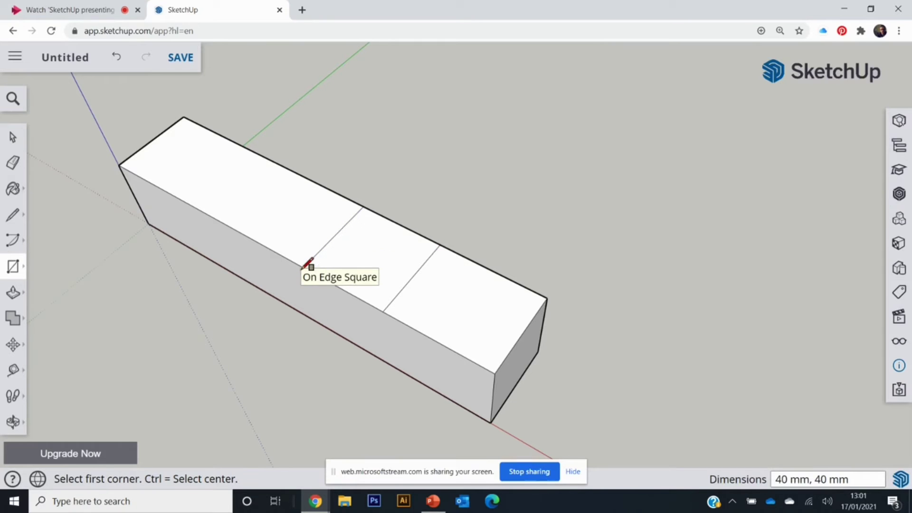
pyautogui.moveTo(433, 501)
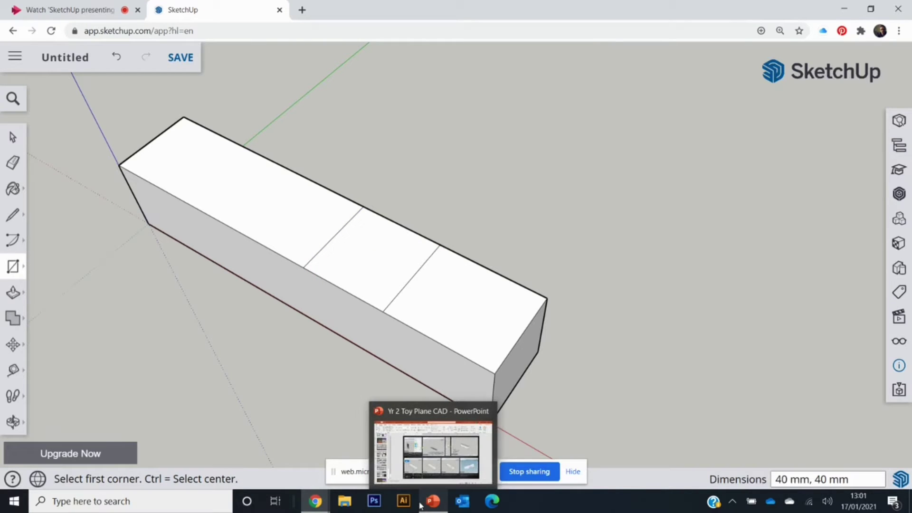
# Push the middle 40 mm square 10 mm down into the block's top, redoing the push once.
pyautogui.click(13, 294)
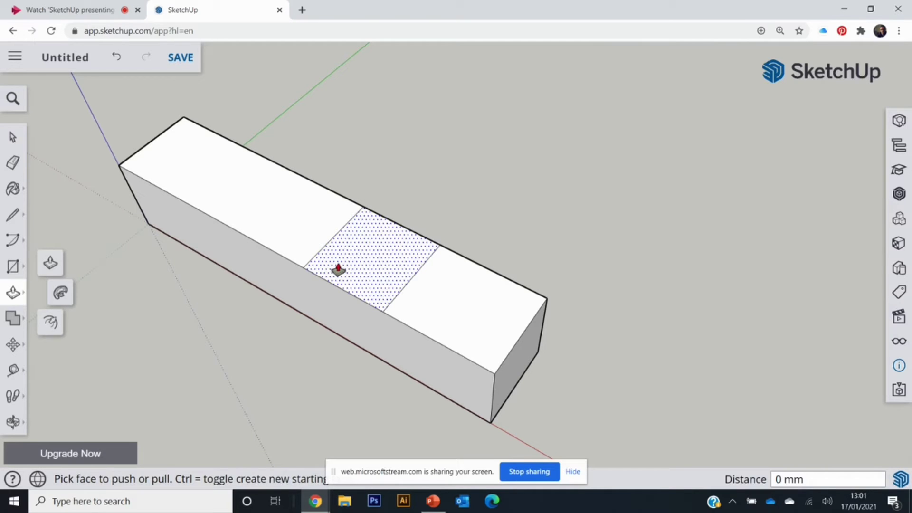
pyautogui.click(349, 264)
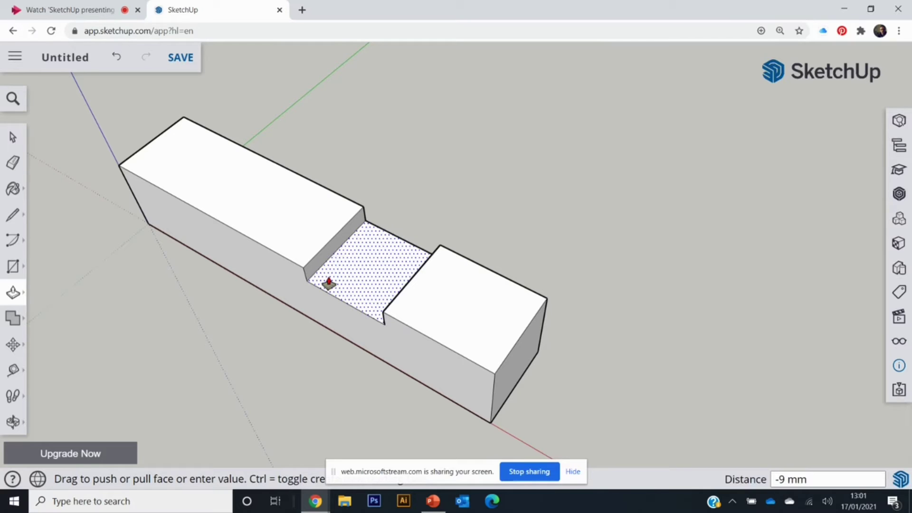
pyautogui.click(329, 285)
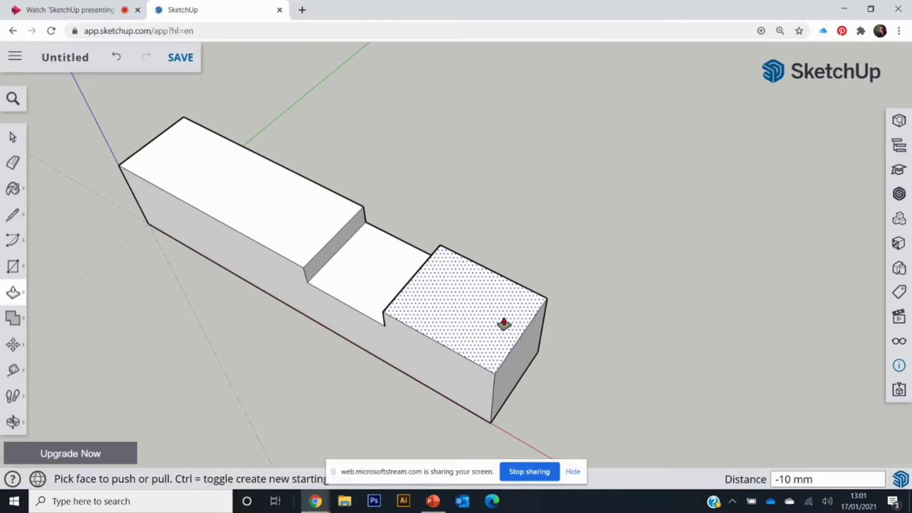
pyautogui.hotkey('ctrl', 'z')
pyautogui.click(357, 259)
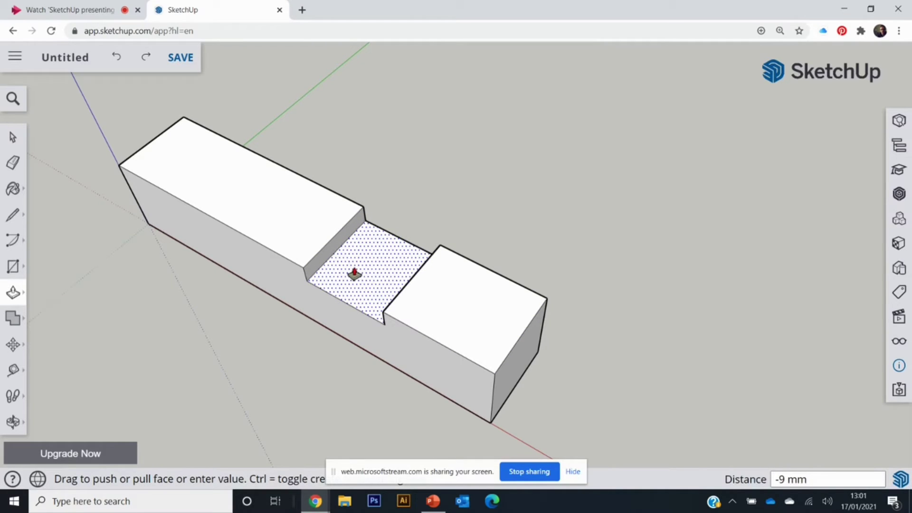
pyautogui.click(354, 274)
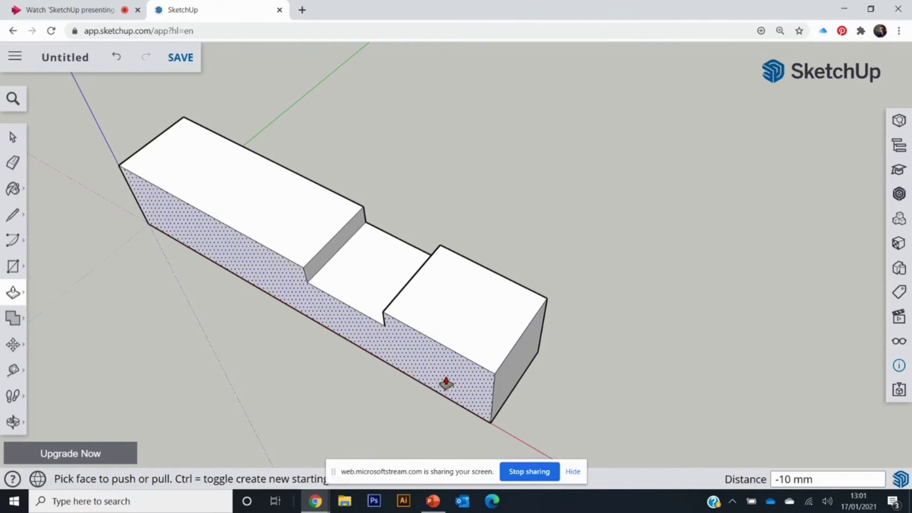
# Mark a 40 × 40 mm square across the block's underside, matching the top notch.
pyautogui.moveTo(356, 380); pyautogui.dragTo(285, 247, button='middle')
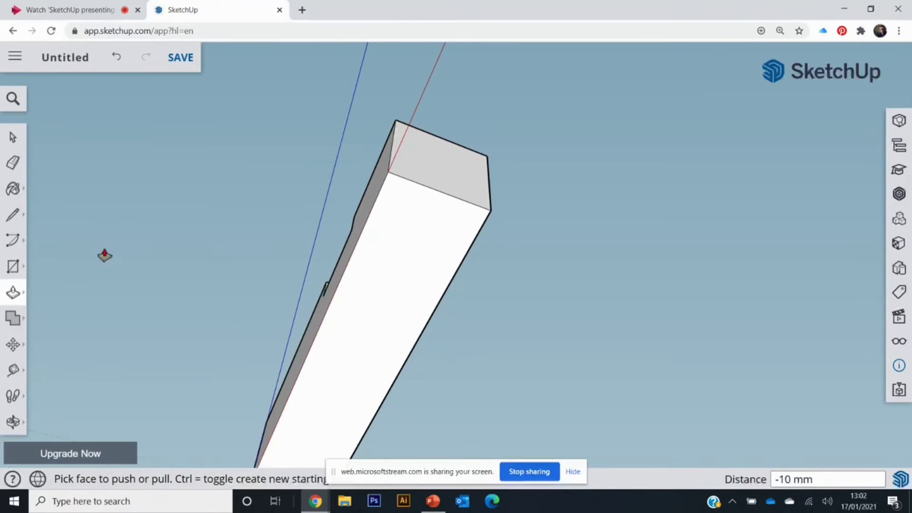
pyautogui.click(13, 267)
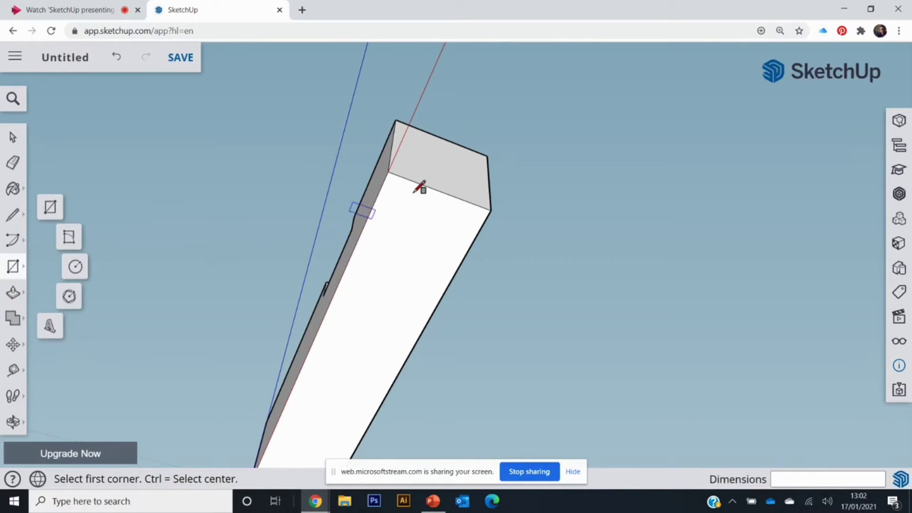
pyautogui.click(389, 170)
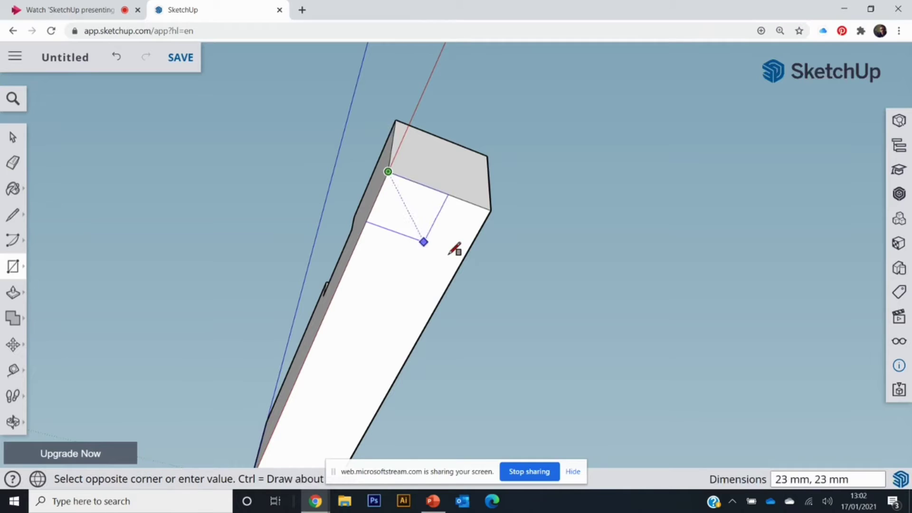
pyautogui.click(438, 302)
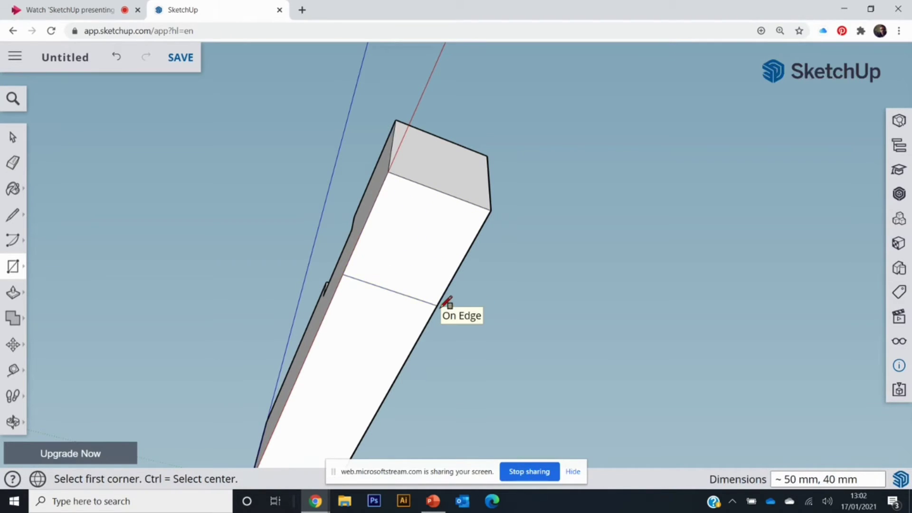
pyautogui.click(342, 275)
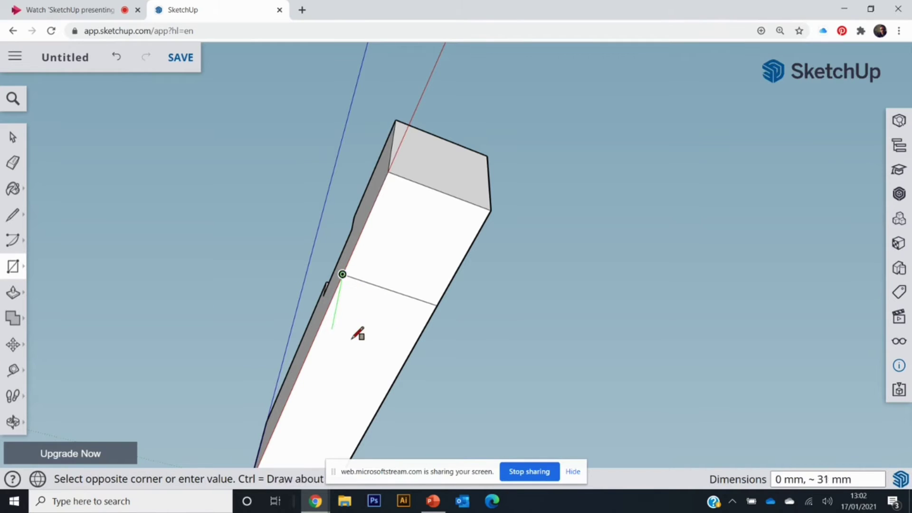
pyautogui.click(400, 370)
pyautogui.moveTo(332, 303); pyautogui.dragTo(555, 336, button='middle')
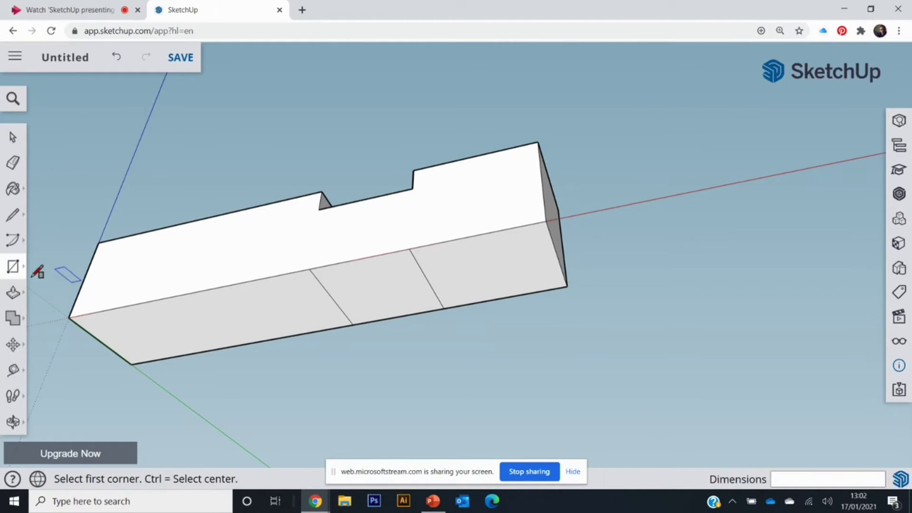
# Push the underside square 10 mm into the block, then switch to the PowerPoint slides.
pyautogui.click(14, 292)
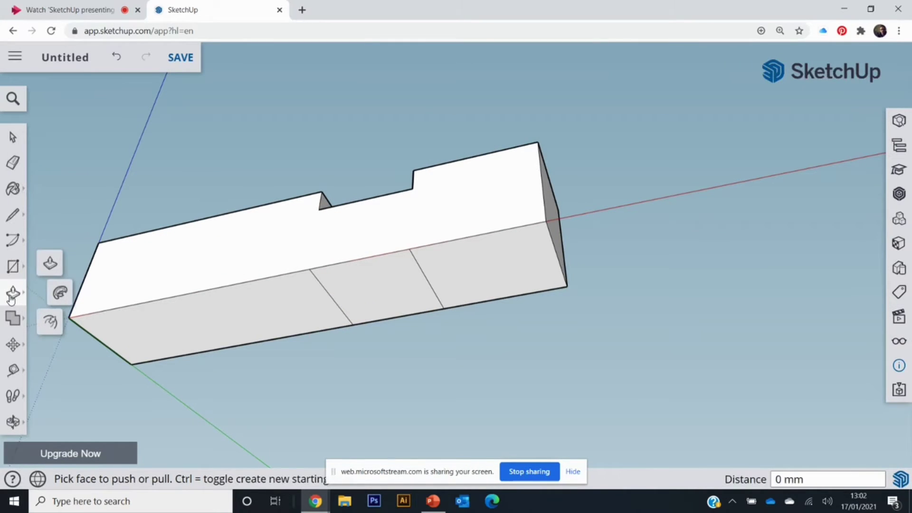
pyautogui.click(52, 264)
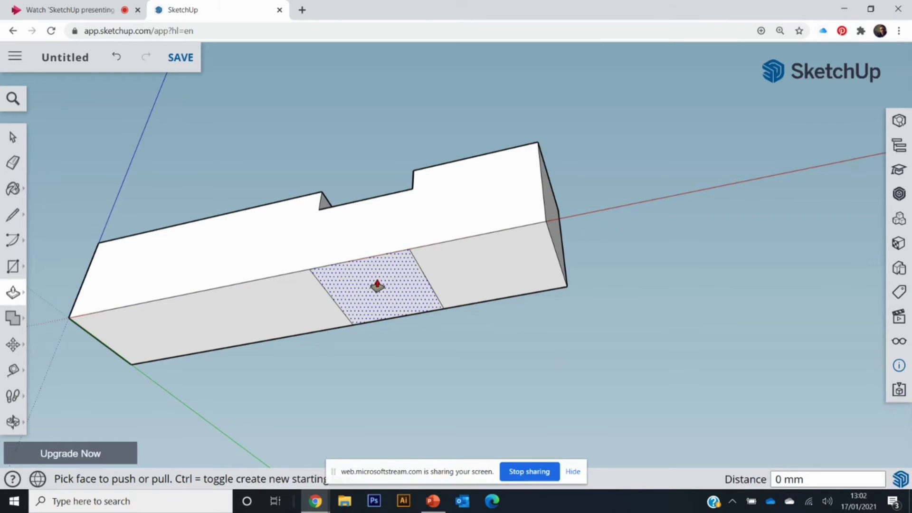
pyautogui.moveTo(360, 283); pyautogui.dragTo(363, 261)
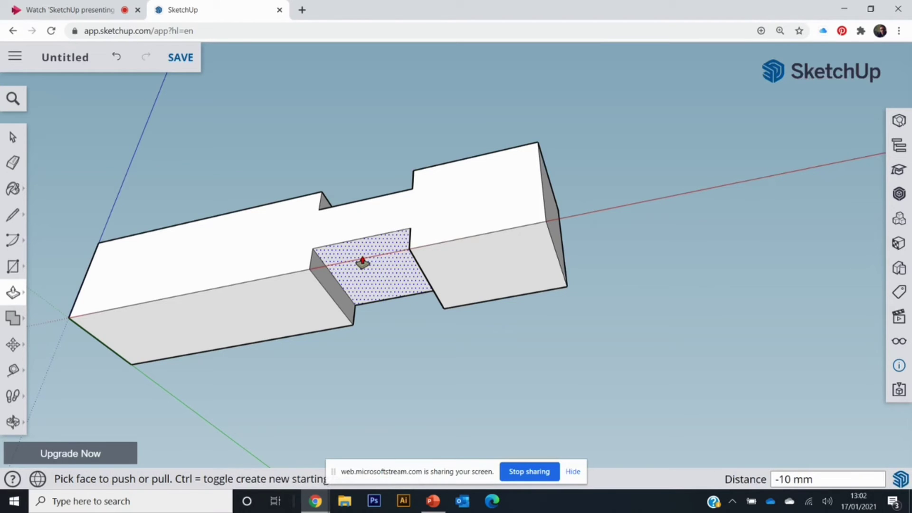
pyautogui.moveTo(635, 231); pyautogui.dragTo(418, 374, button='middle')
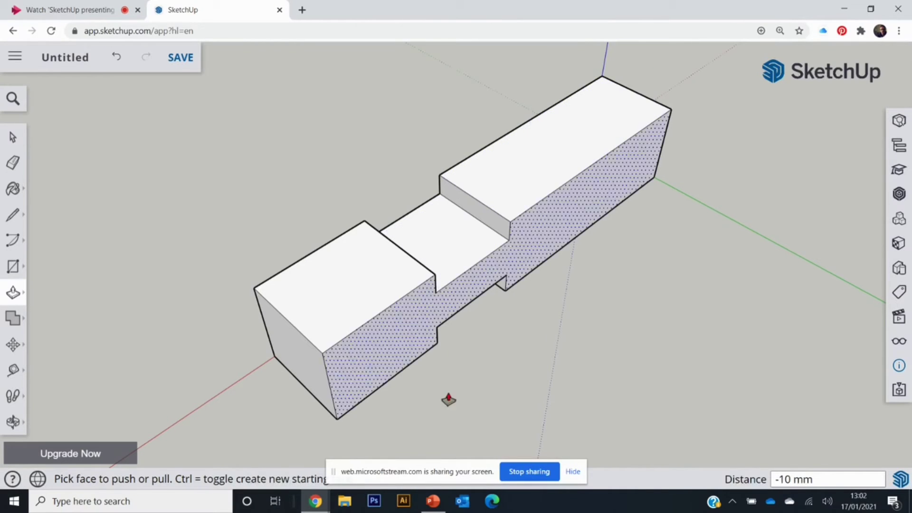
pyautogui.click(433, 501)
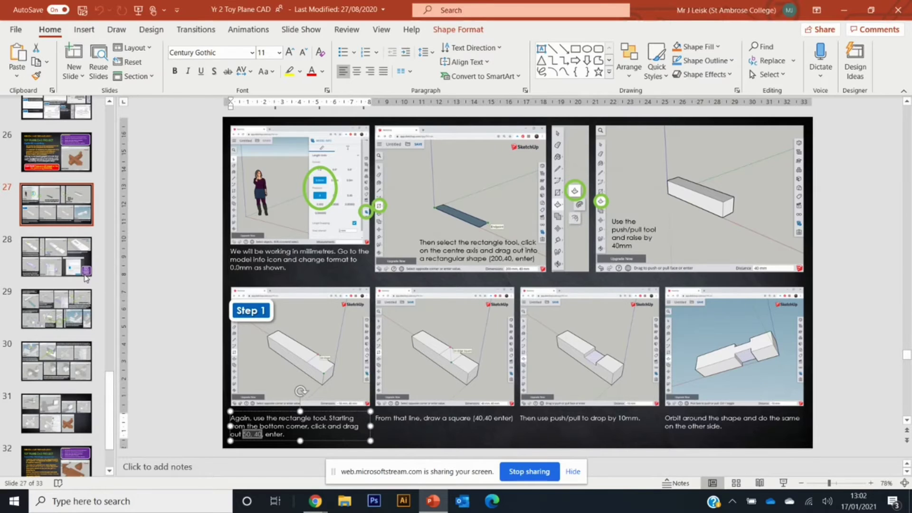
# Read slide 28's 60 x 40 mm rectangle and Offset 15 mm notes, then return to SketchUp.
pyautogui.click(56, 257)
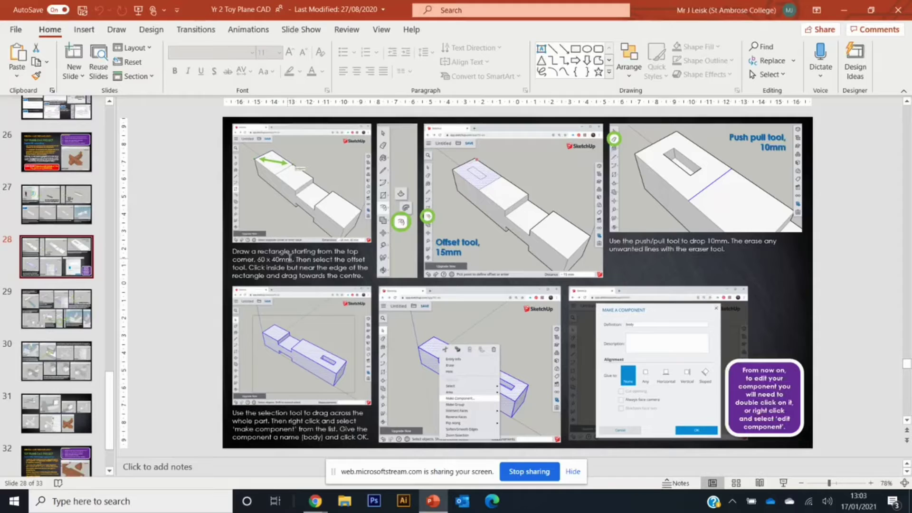
pyautogui.click(270, 260)
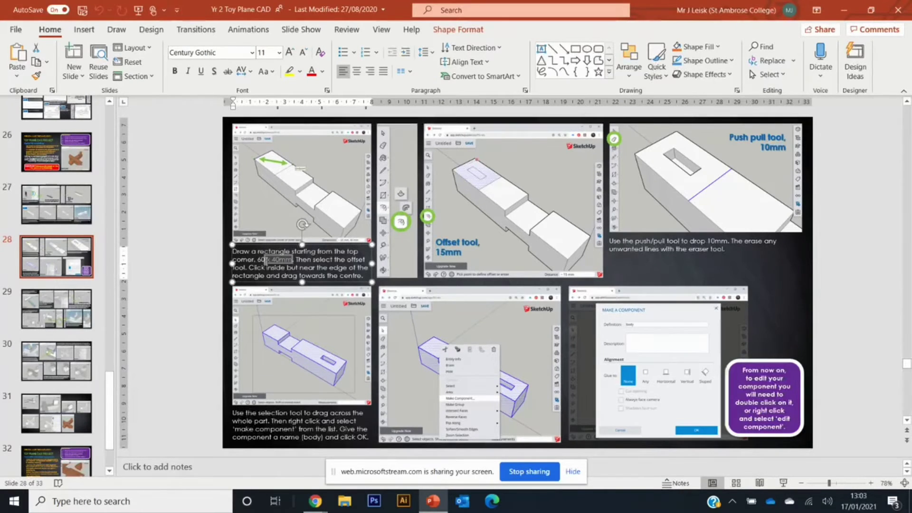
pyautogui.click(438, 243)
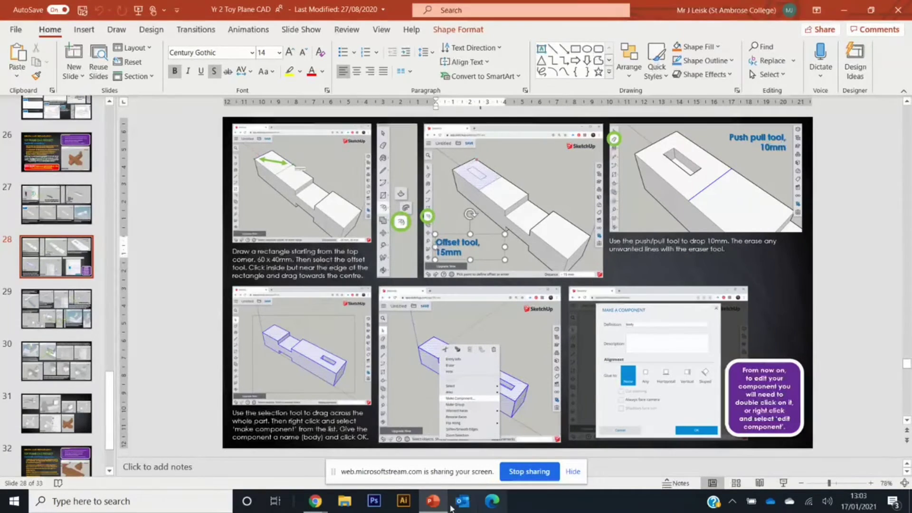
pyautogui.moveTo(315, 505)
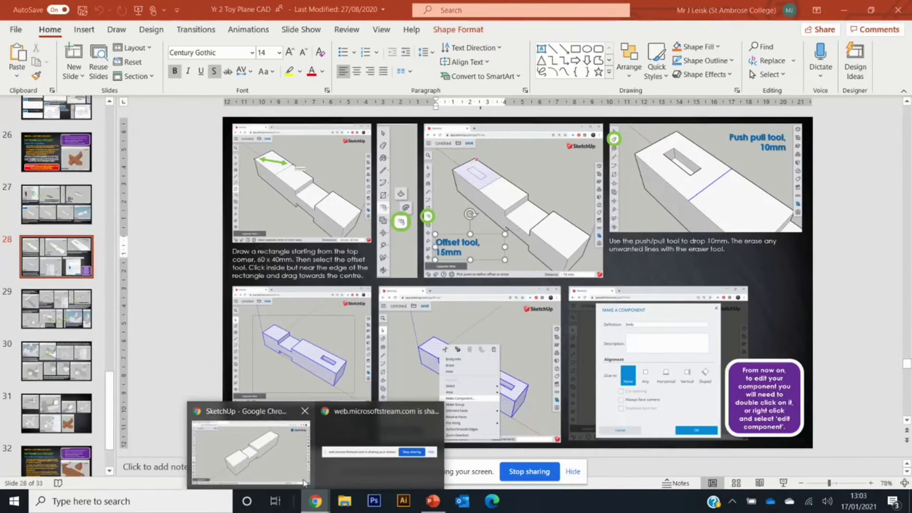
pyautogui.click(305, 482)
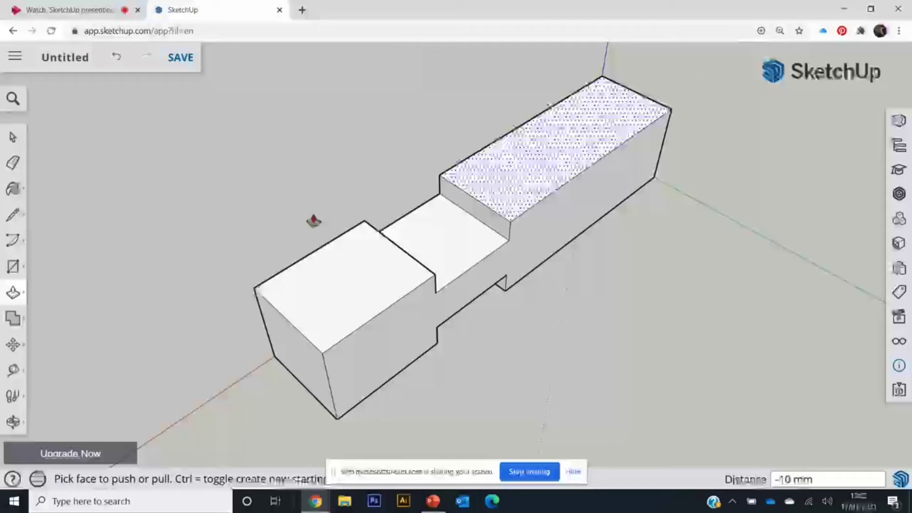
# Draw a 60 × 40 mm rectangle from the far top corner at the block's end.
pyautogui.click(13, 266)
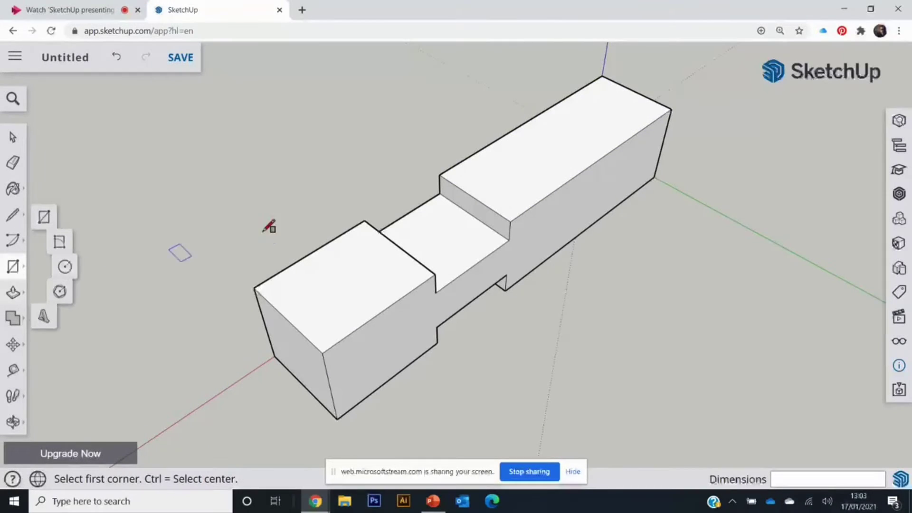
pyautogui.click(602, 75)
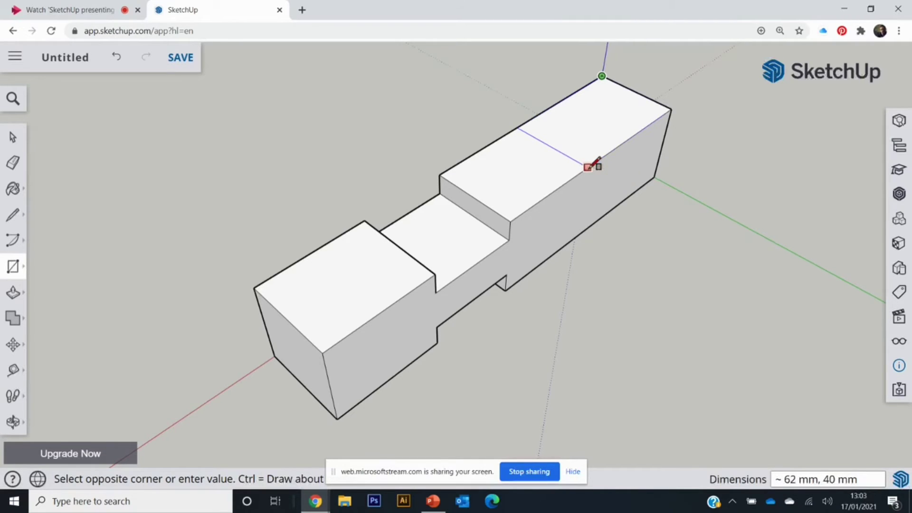
pyautogui.scroll(3, 591, 164)
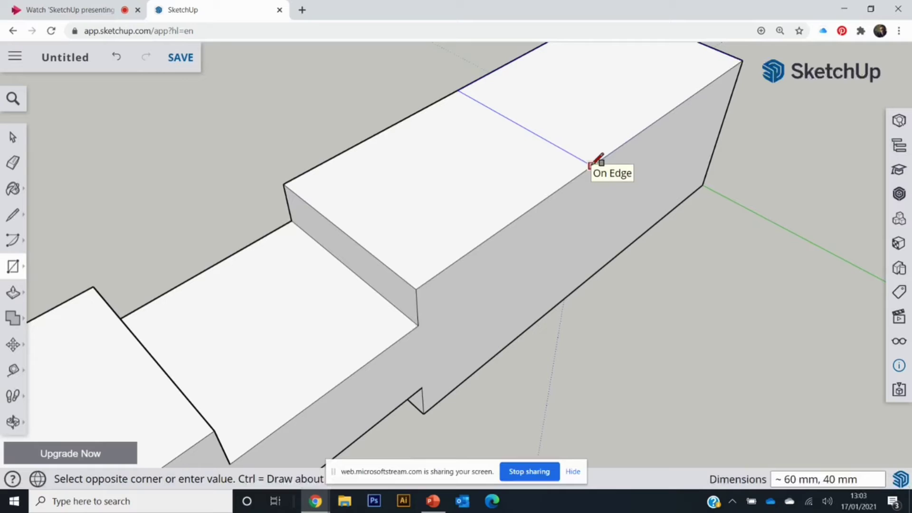
pyautogui.click(592, 164)
pyautogui.moveTo(692, 173); pyautogui.dragTo(561, 326, button='middle')
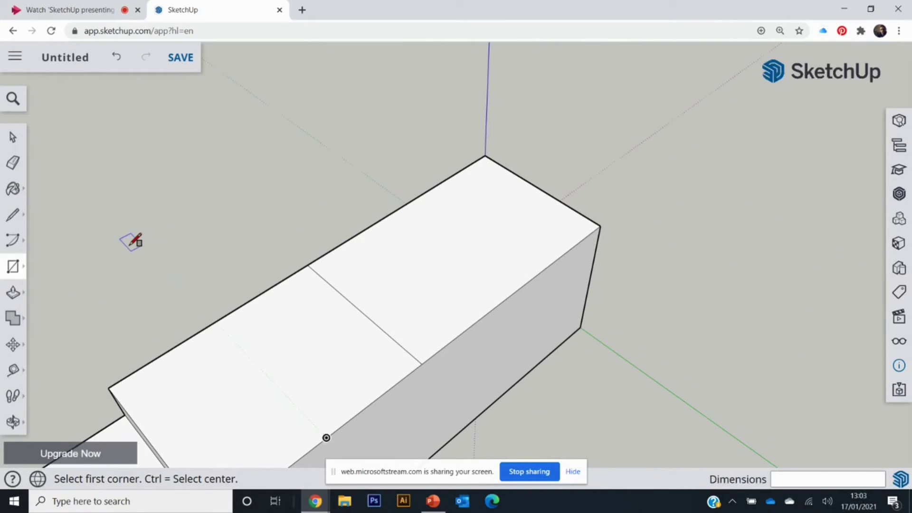
# Offset the 60 × 40 mm rectangle's outline inward to make an inset outline.
pyautogui.click(5, 293)
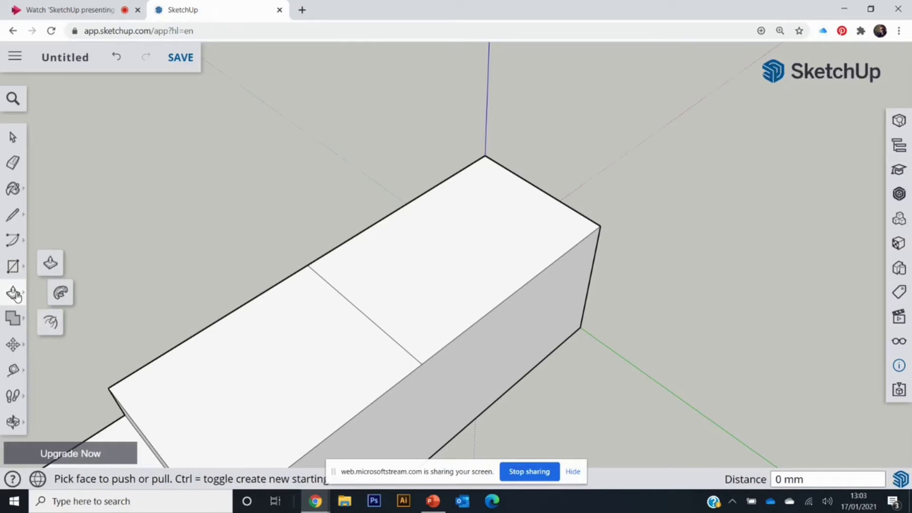
pyautogui.click(51, 323)
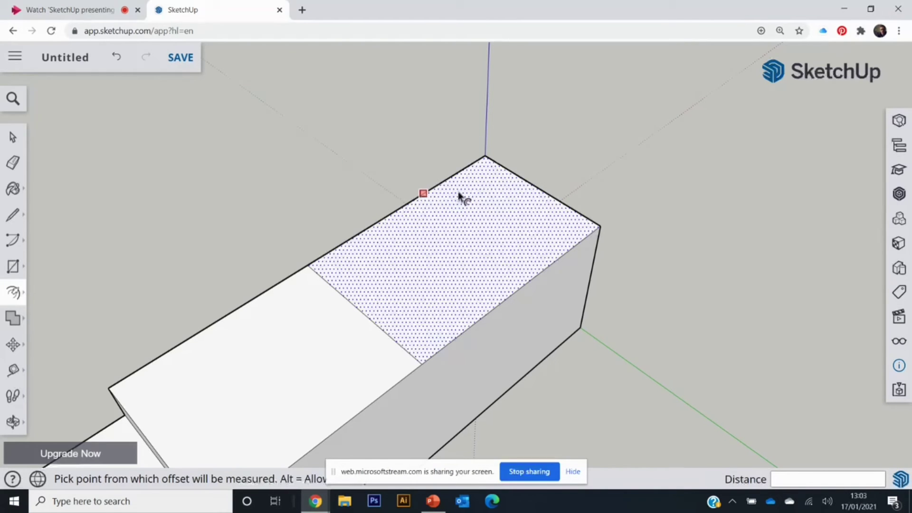
pyautogui.click(482, 169)
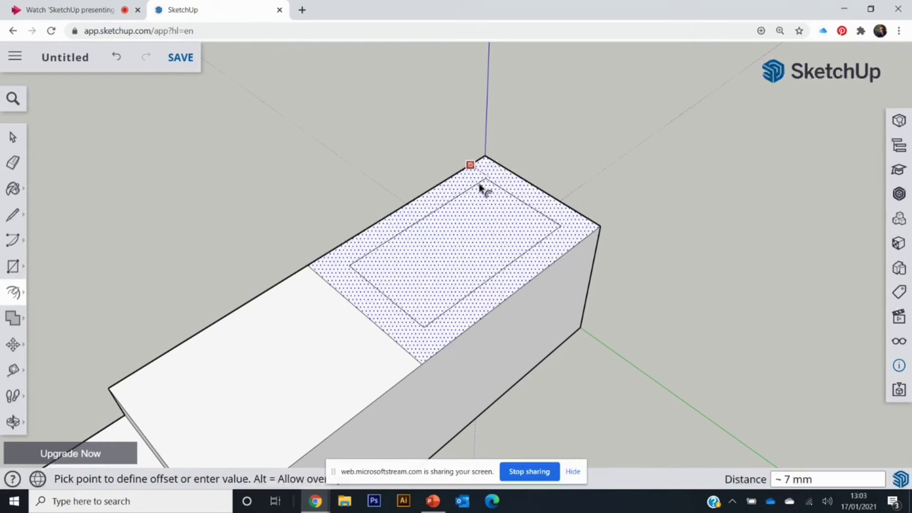
pyautogui.click(477, 213)
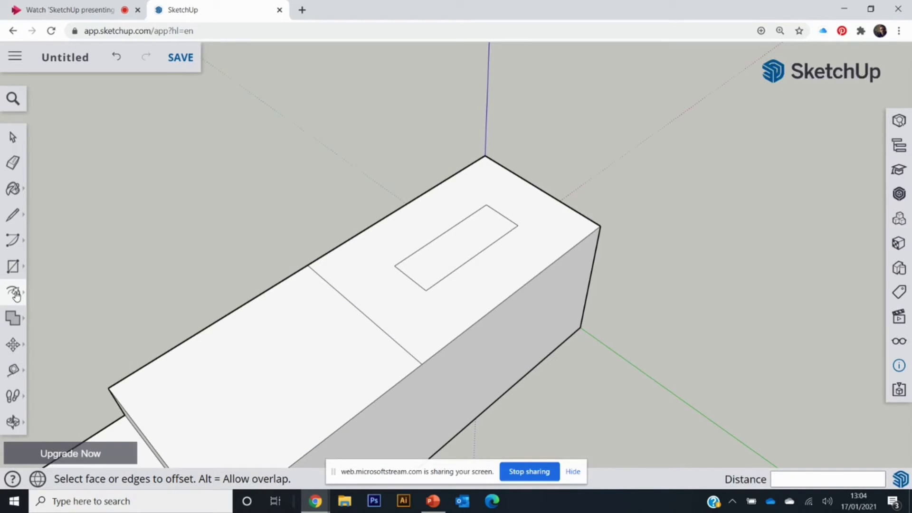
# Push the inset face 10 mm down into the body to cut the mortise slot.
pyautogui.click(15, 295)
pyautogui.click(49, 265)
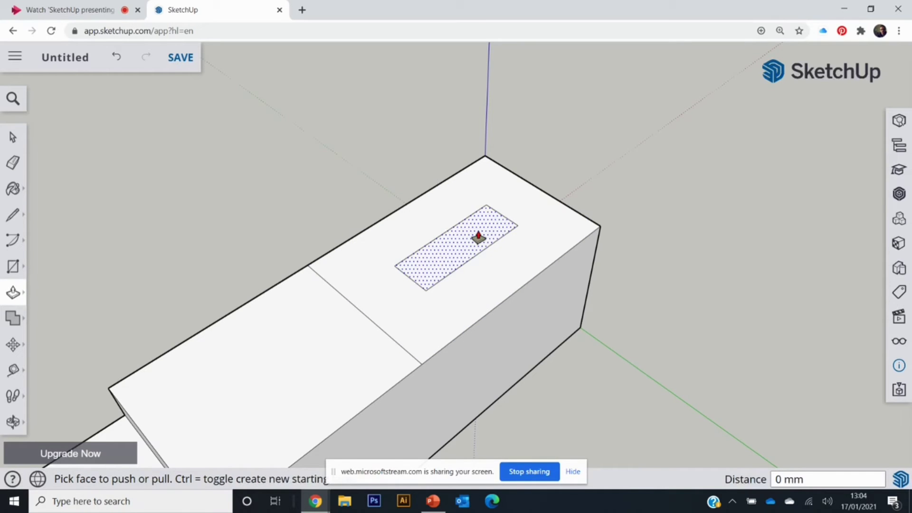
pyautogui.click(478, 236)
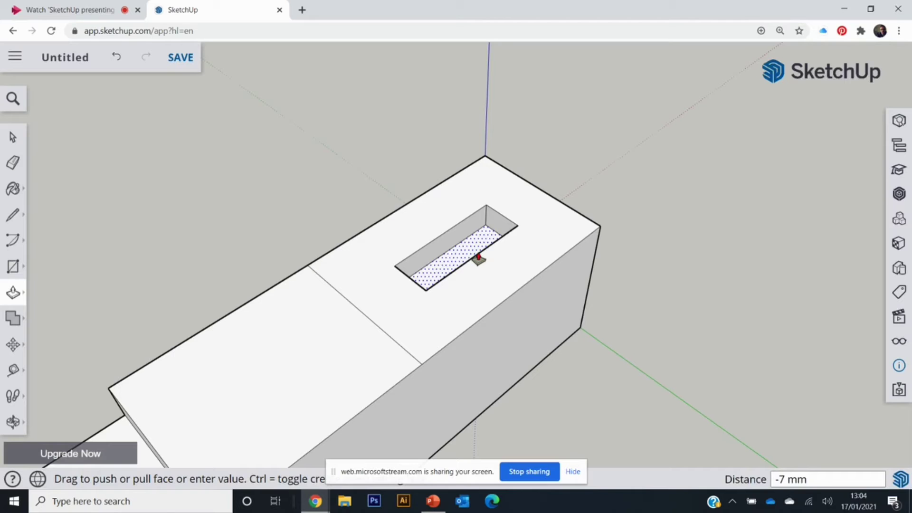
pyautogui.press('Return')
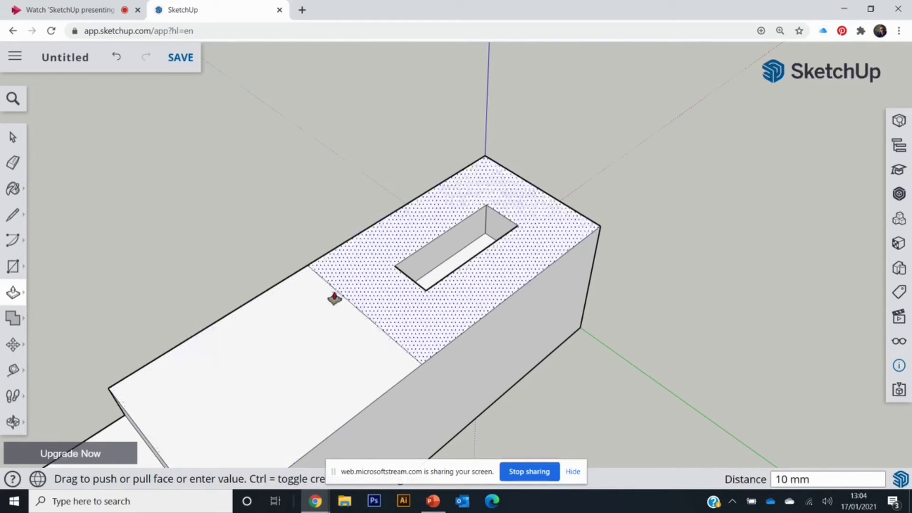
# Delete the stray line across the body's top, leaving one clean slotted face.
pyautogui.click(13, 164)
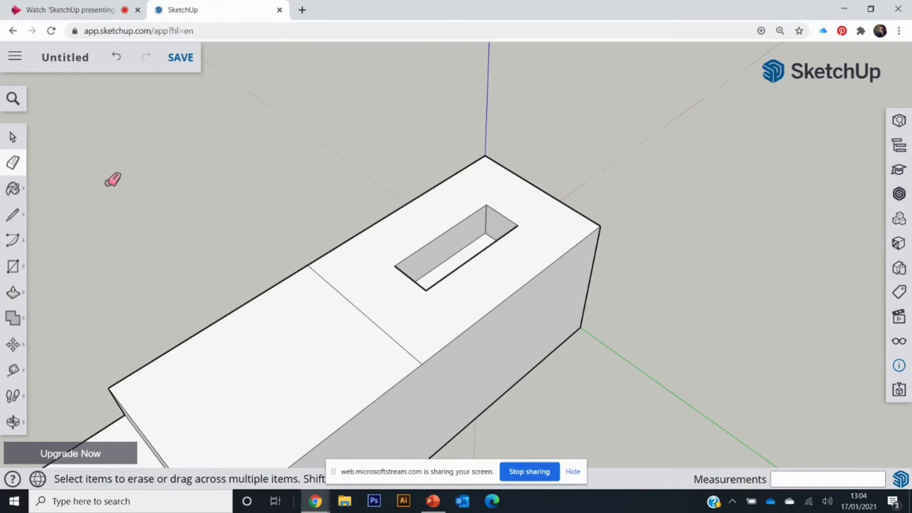
pyautogui.click(332, 286)
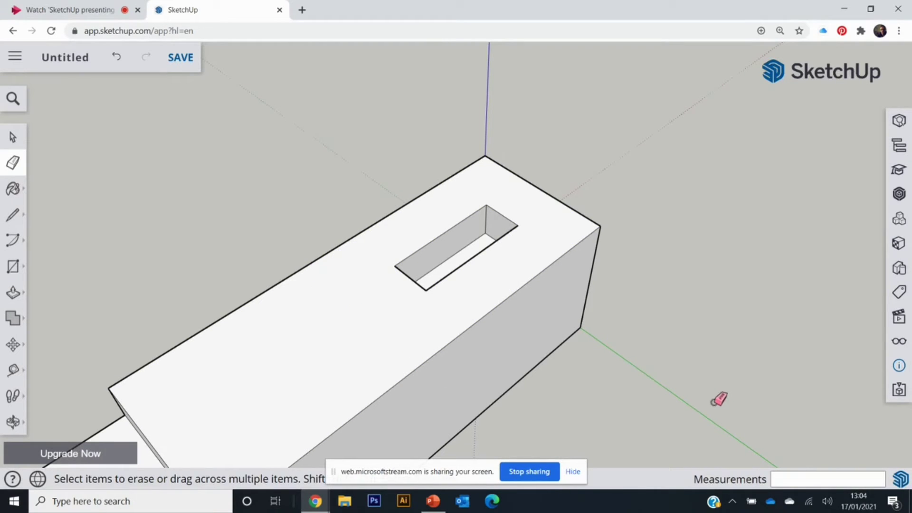
pyautogui.hotkey('ctrl', 'z')
pyautogui.click(12, 137)
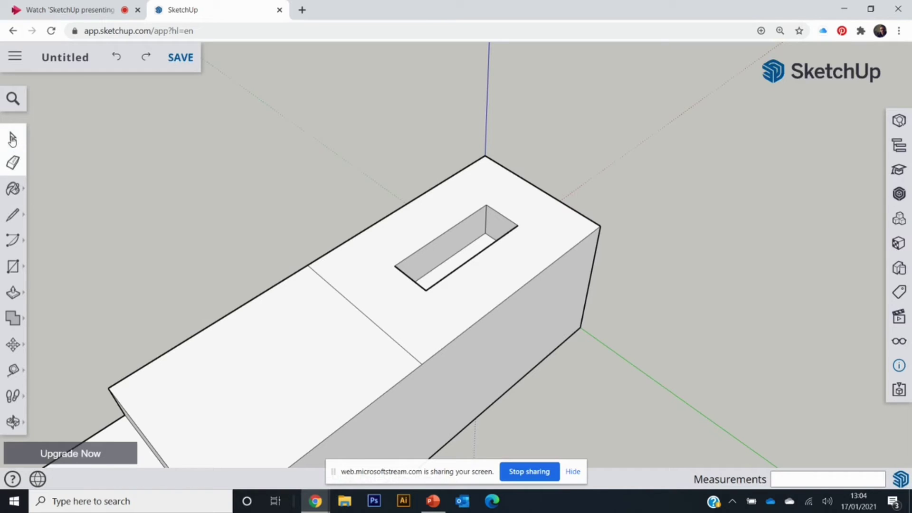
pyautogui.click(340, 293)
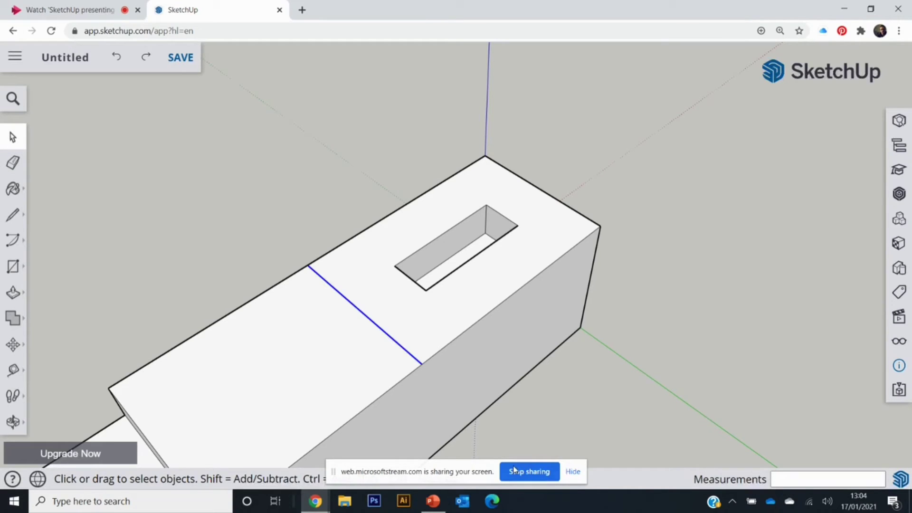
pyautogui.press('Delete')
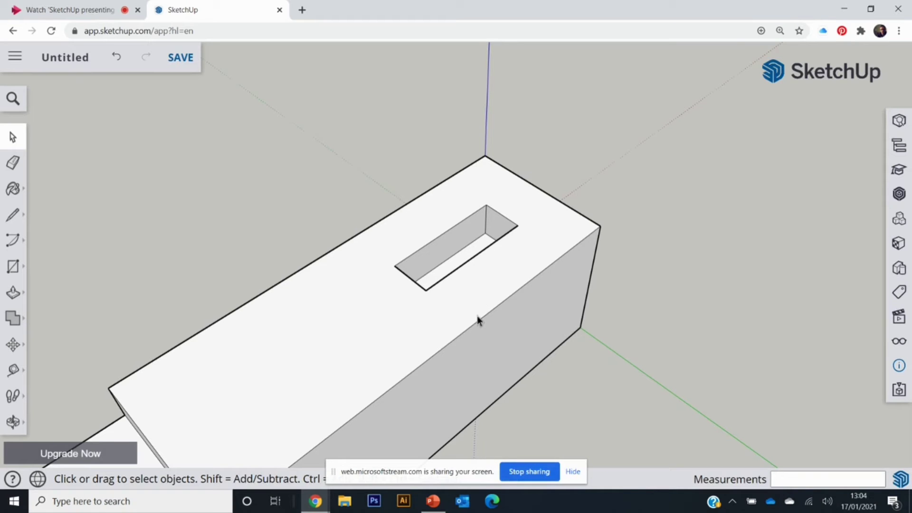
# Inspect the whole body, check the PowerPoint slides, then box-select the entire body model.
pyautogui.moveTo(477, 319); pyautogui.dragTo(475, 297, button='middle')
pyautogui.scroll(-3, 473, 297)
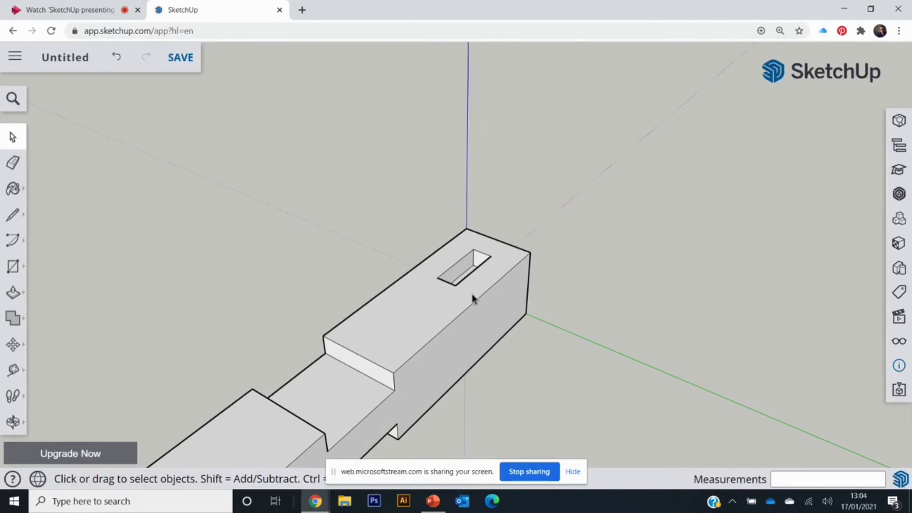
pyautogui.moveTo(350, 373); pyautogui.dragTo(348, 262, button='middle')
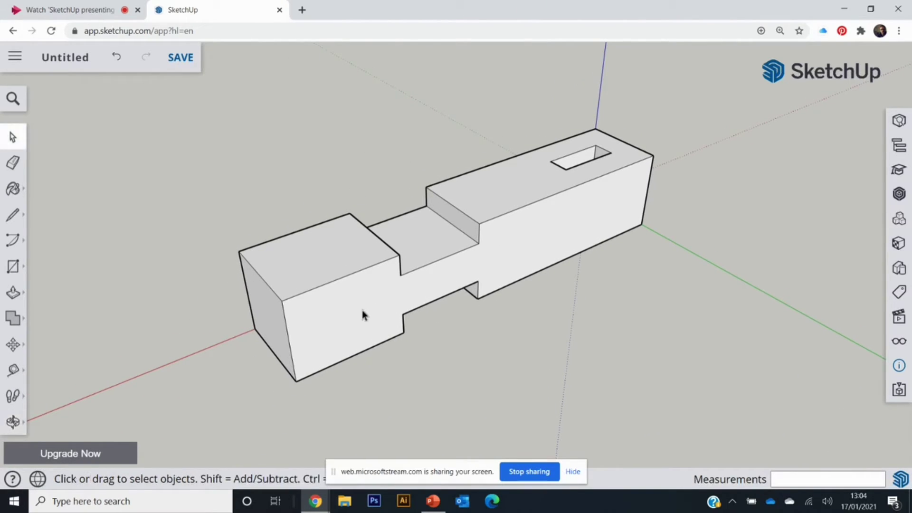
pyautogui.click(13, 422)
pyautogui.click(434, 502)
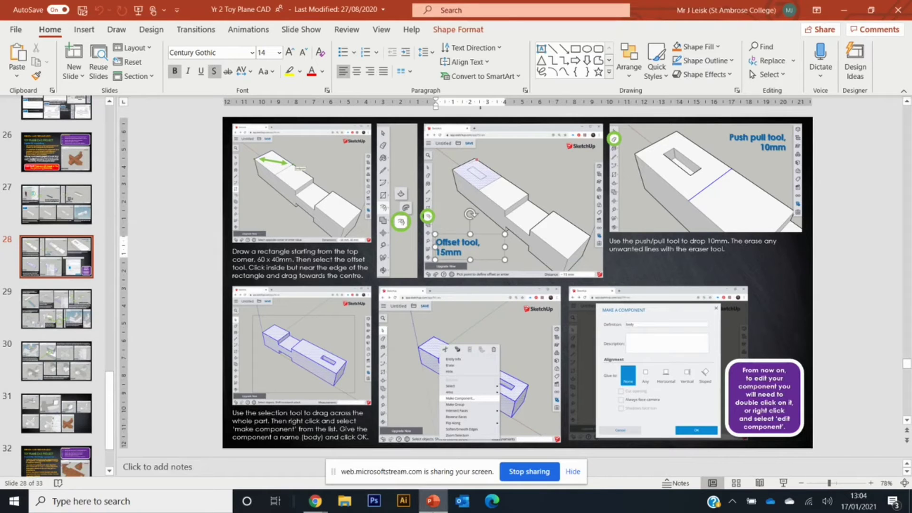
pyautogui.moveTo(315, 501)
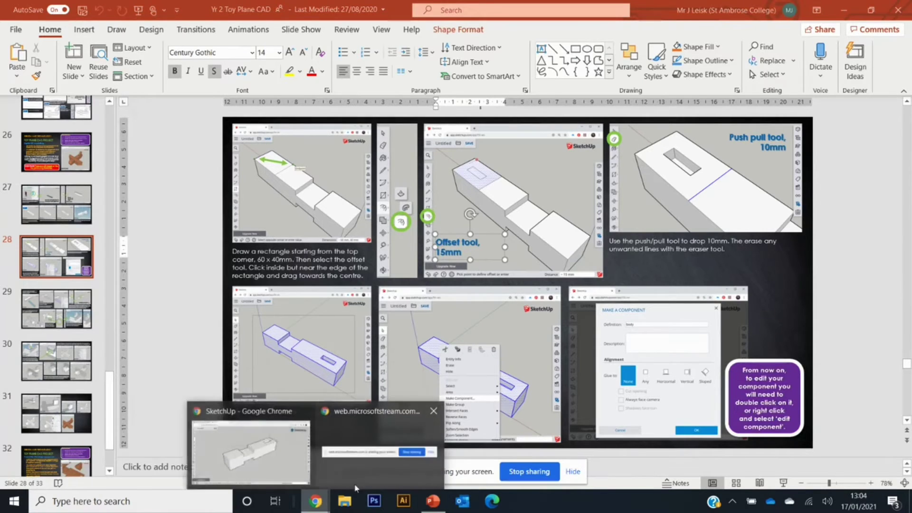
pyautogui.click(267, 451)
pyautogui.moveTo(160, 90); pyautogui.dragTo(728, 408)
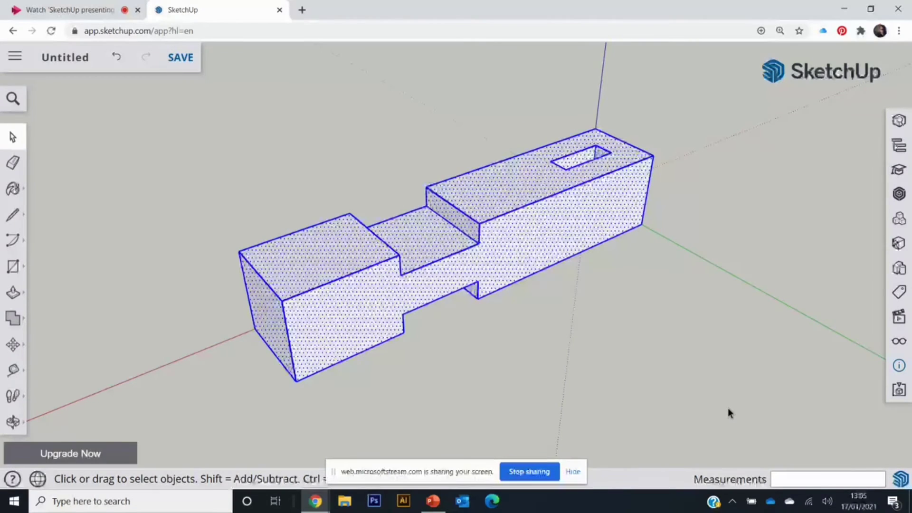
# Make the selected notched body a component with the definition name 'body'.
pyautogui.rightClick(507, 197)
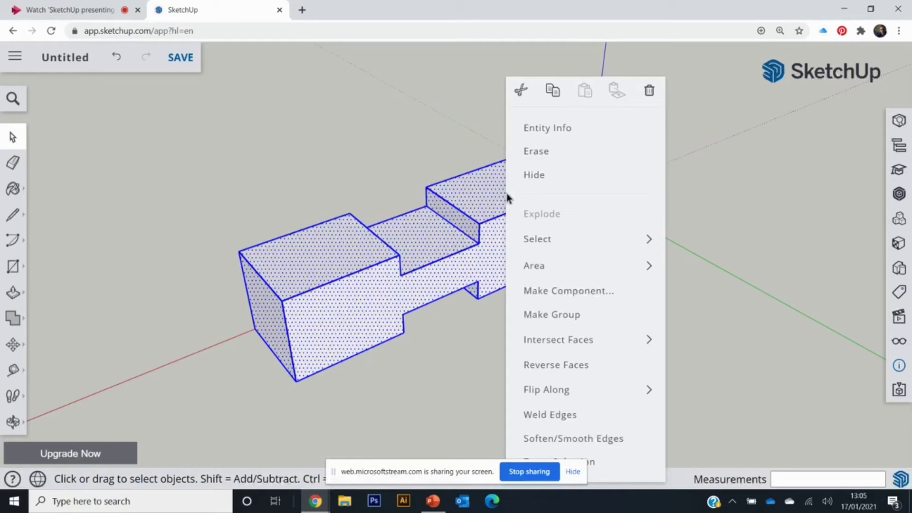
pyautogui.click(554, 291)
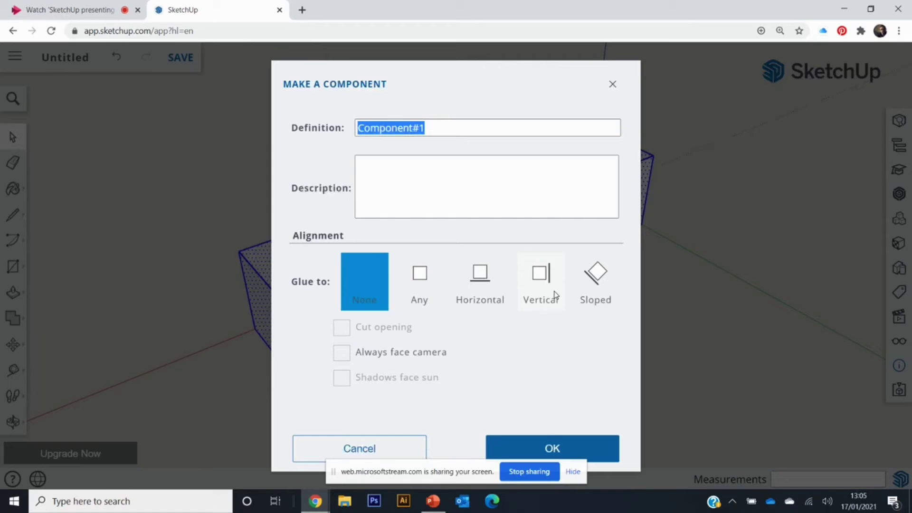
pyautogui.write('body')
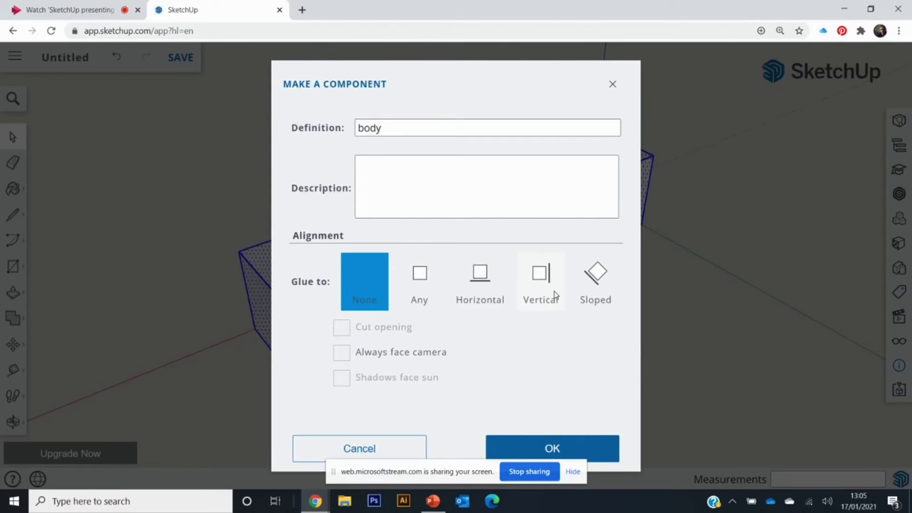
pyautogui.click(561, 449)
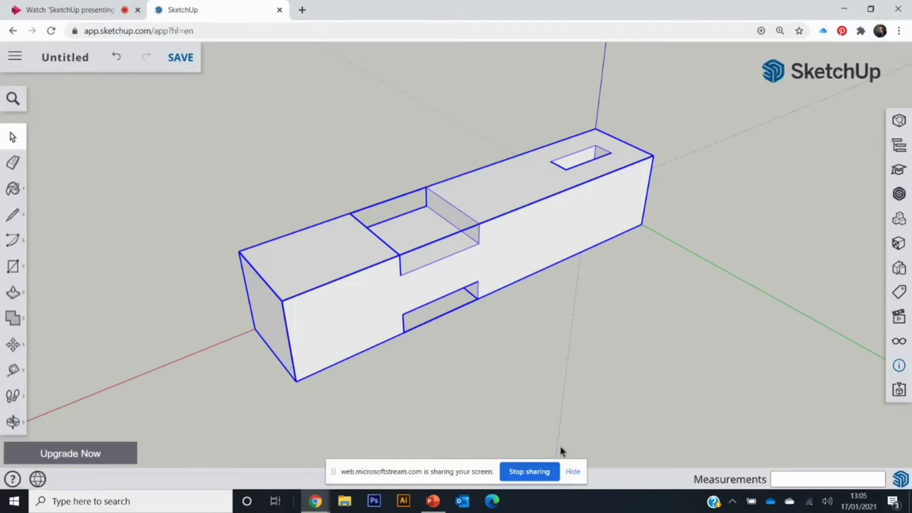
pyautogui.click(552, 409)
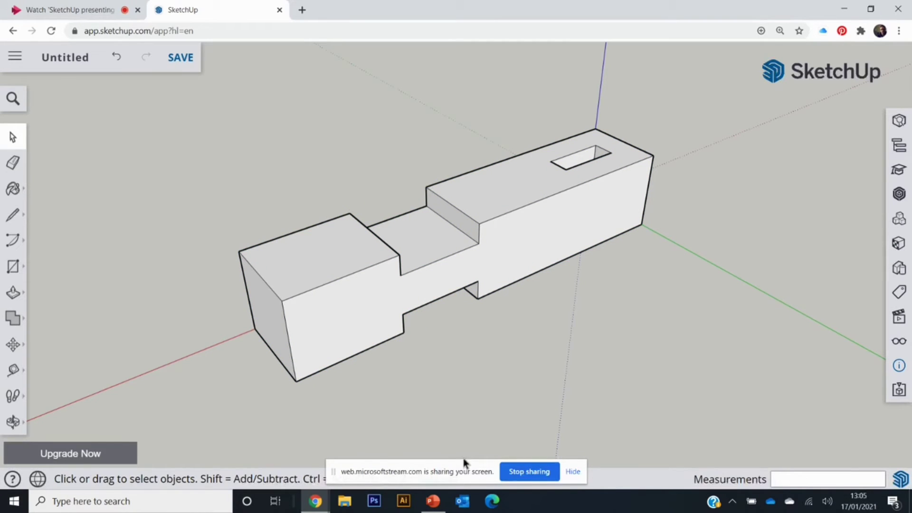
# Bring up PowerPoint and show slide 29 with the wing instructions.
pyautogui.click(434, 502)
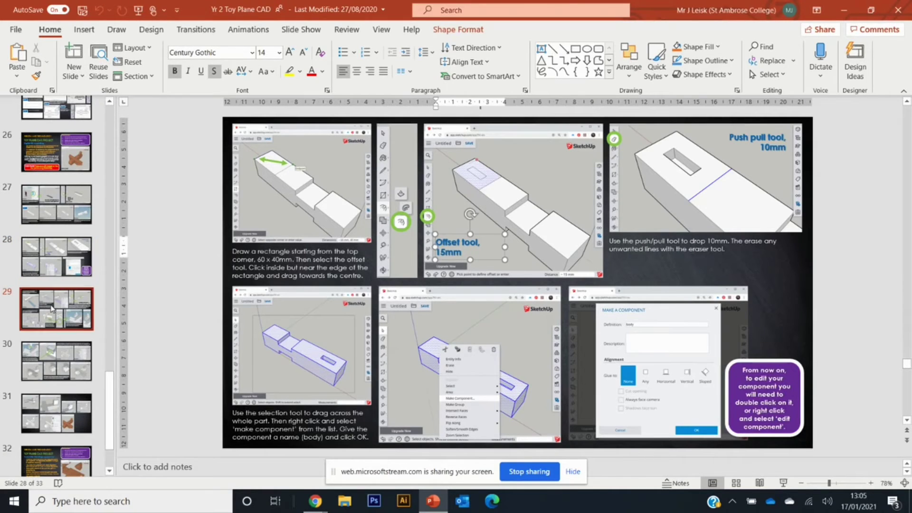
pyautogui.click(54, 309)
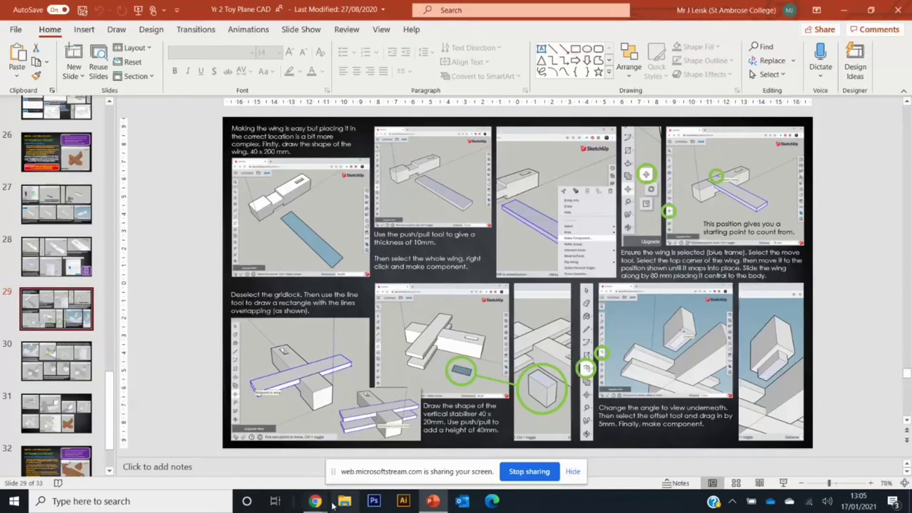
# Return to SketchUp, shift the model top-left, and recheck the PowerPoint slide.
pyautogui.moveTo(318, 507)
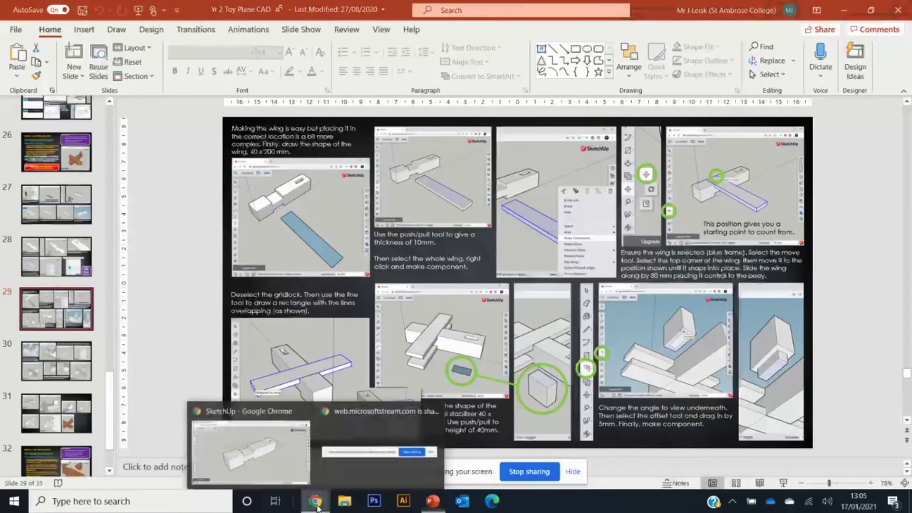
pyautogui.click(251, 447)
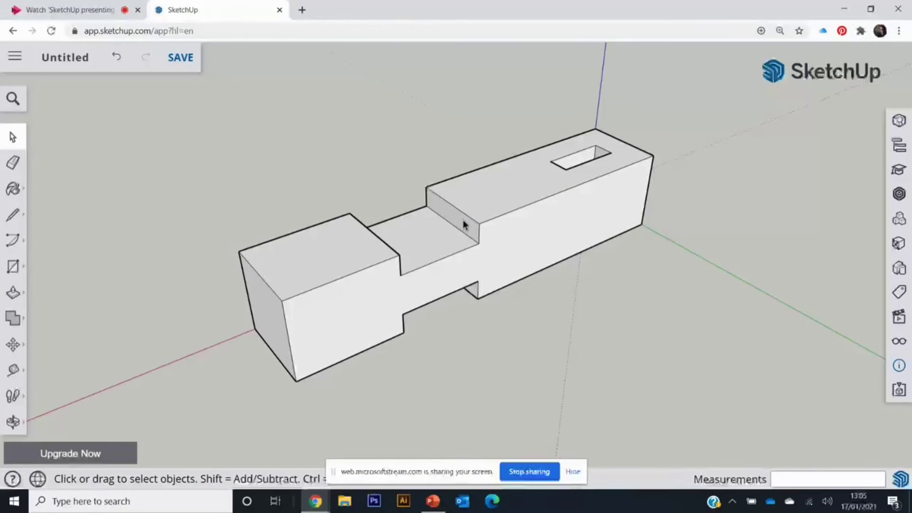
pyautogui.keyDown('shift'); pyautogui.moveTo(588, 316); pyautogui.dragTo(454, 190, button='middle'); pyautogui.keyUp('shift')
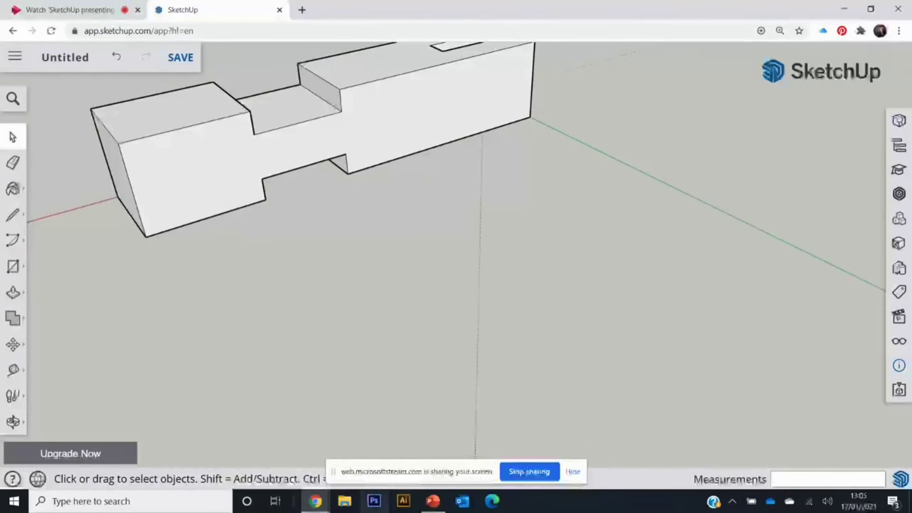
pyautogui.click(437, 506)
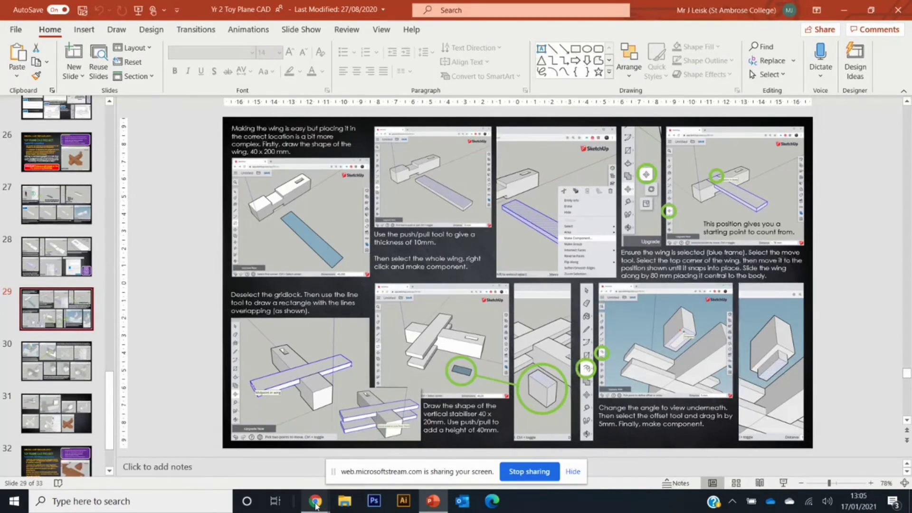
pyautogui.moveTo(315, 502)
pyautogui.click(290, 454)
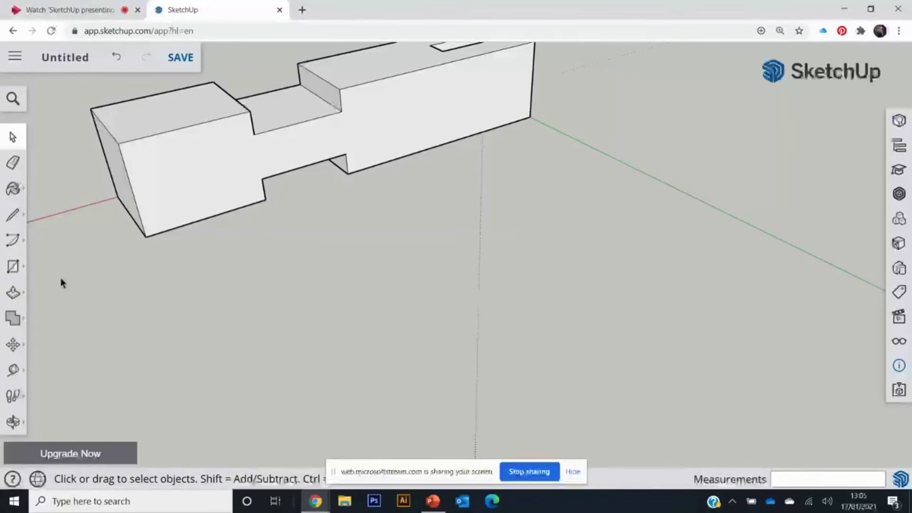
# Start a 40 by 200 wing rectangle on the ground beside the body.
pyautogui.click(13, 266)
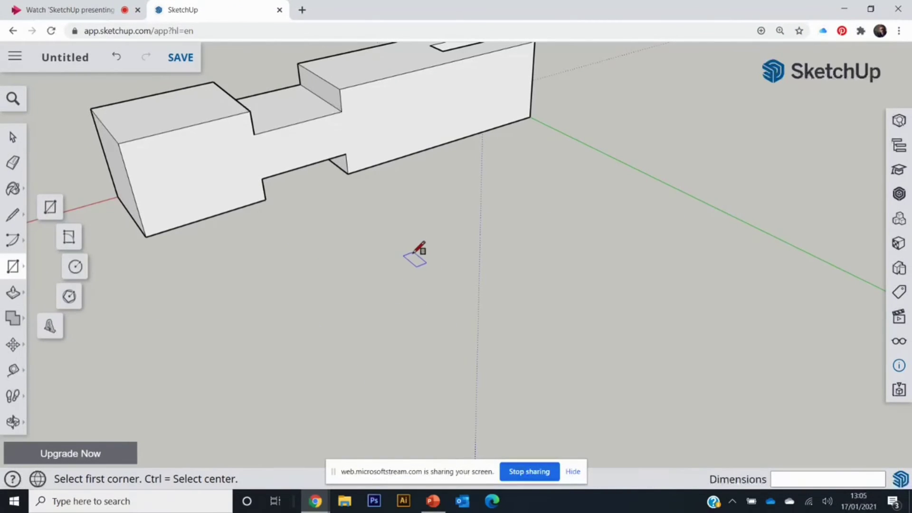
pyautogui.click(372, 227)
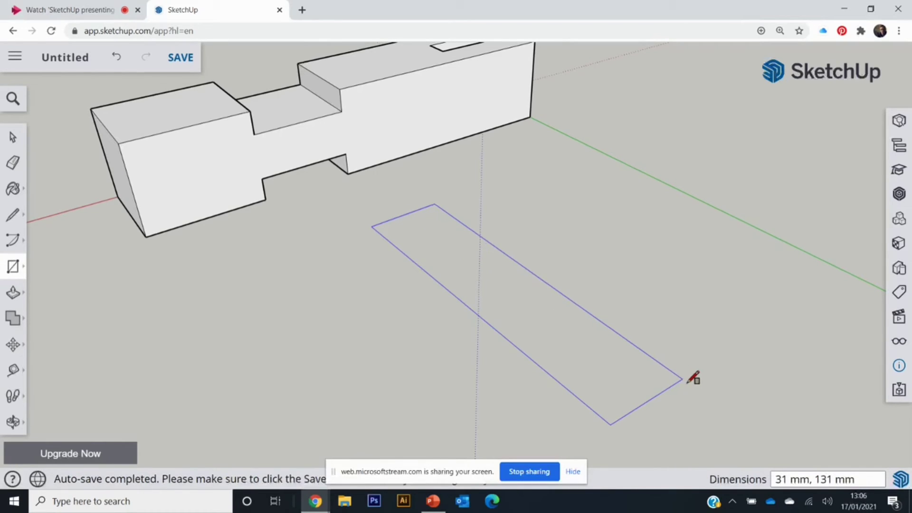
pyautogui.press('o')
pyautogui.keyDown('shift'); pyautogui.moveTo(692, 387); pyautogui.dragTo(638, 302); pyautogui.keyUp('shift')
pyautogui.moveTo(637, 302); pyautogui.dragTo(654, 295, button='middle')
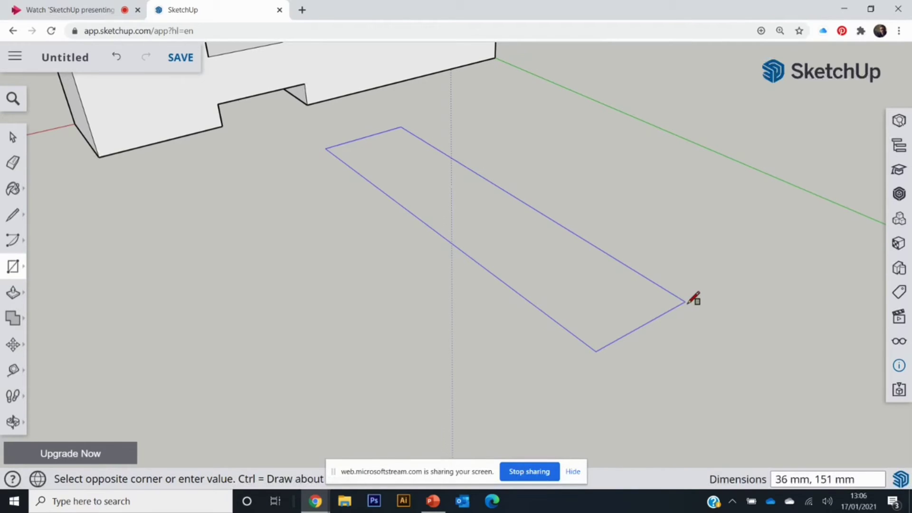
pyautogui.write('40,200')
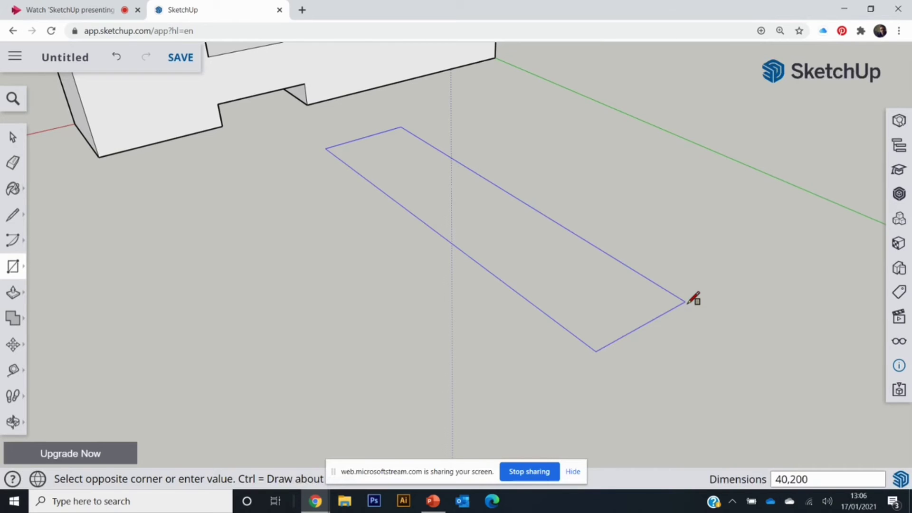
# Commit the 40 by 200 rectangle, extrude it 10 mm into a slab, then show PowerPoint.
pyautogui.press('Return')
pyautogui.scroll(-2, 692, 299)
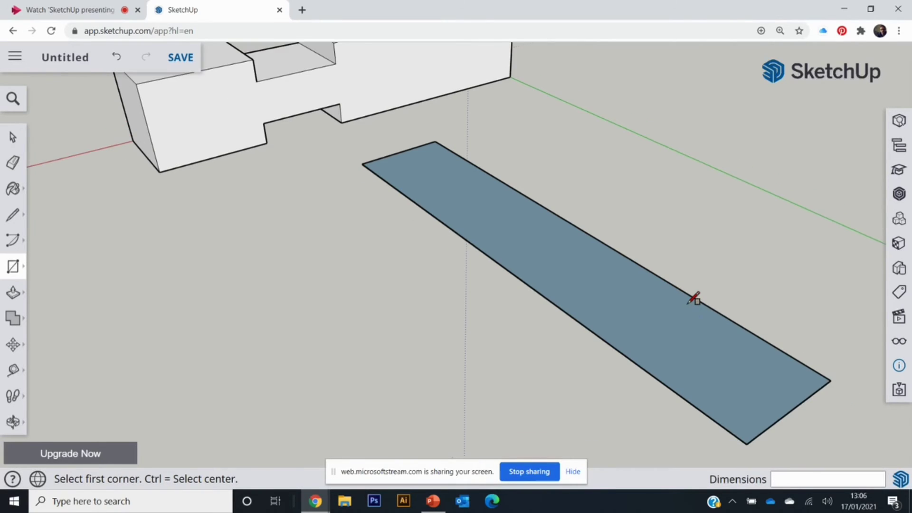
pyautogui.scroll(-2, 662, 297)
pyautogui.moveTo(651, 288); pyautogui.dragTo(451, 281, button='middle')
pyautogui.click(14, 294)
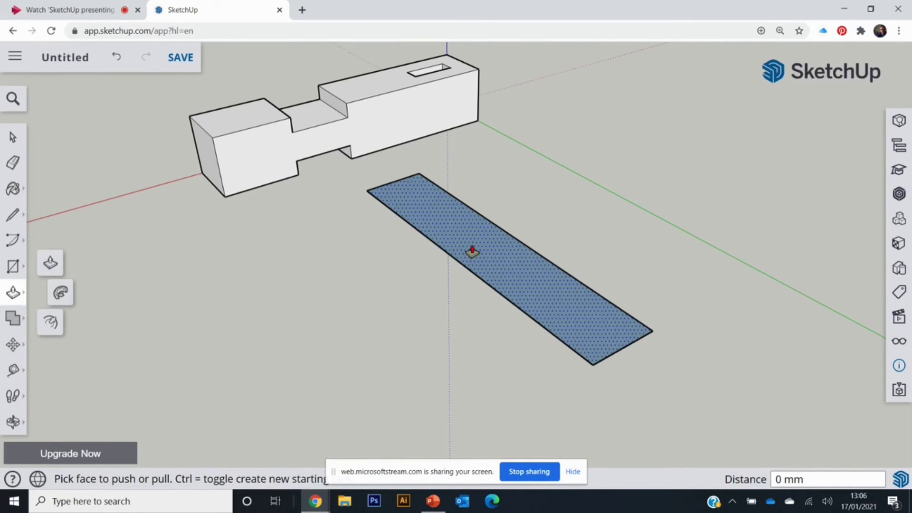
pyautogui.moveTo(471, 252); pyautogui.dragTo(471, 235)
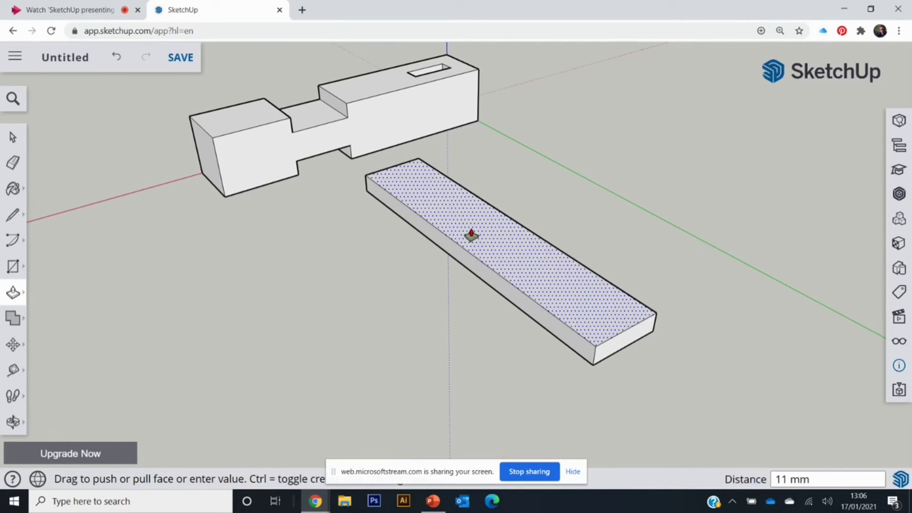
pyautogui.press('Return')
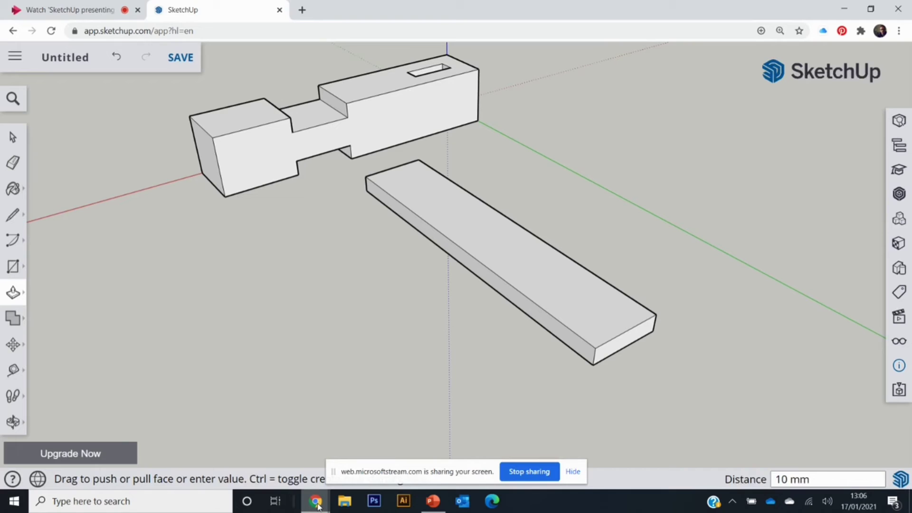
pyautogui.click(433, 503)
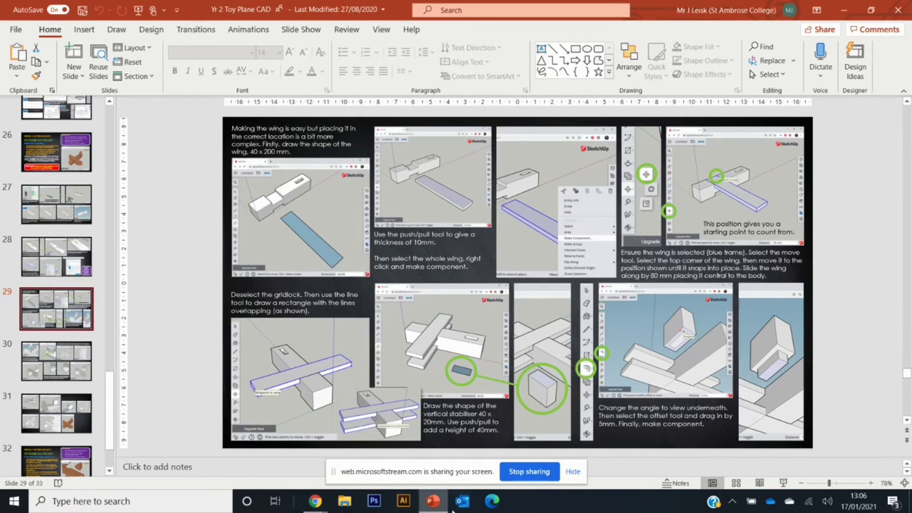
# Leave the PowerPoint slides and bring the SketchUp model back to the front.
pyautogui.moveTo(316, 504)
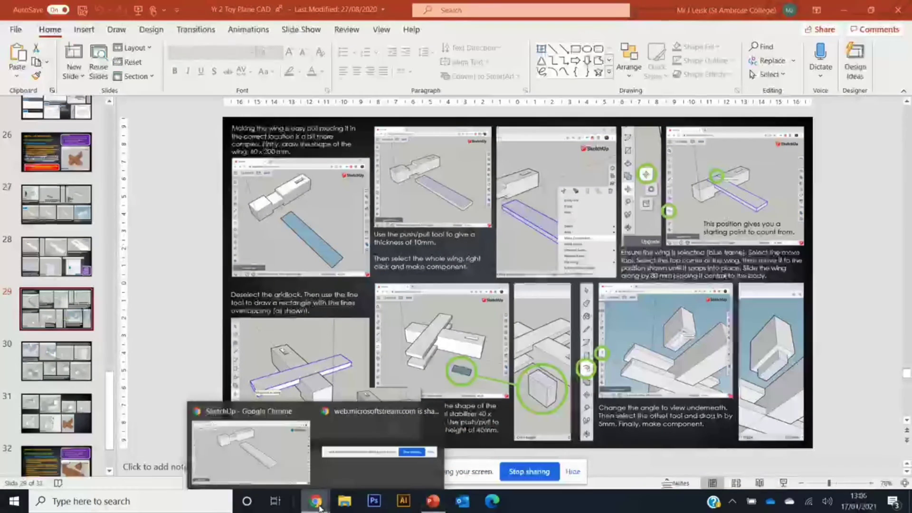
pyautogui.click(380, 442)
# Box-select the 10 mm slab and make it a component named 'wing'.
pyautogui.moveTo(368, 311); pyautogui.dragTo(663, 336, button='middle')
pyautogui.rightClick(737, 320)
pyautogui.press('space')
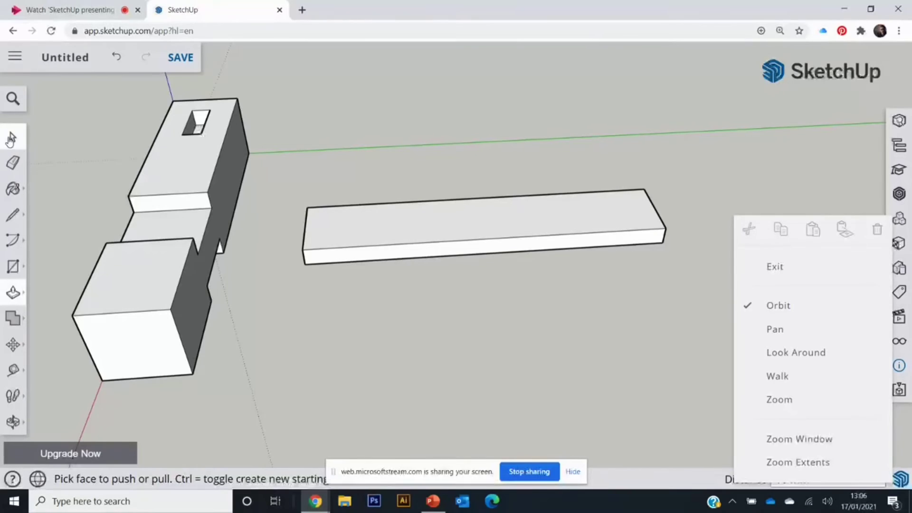
pyautogui.moveTo(281, 154); pyautogui.dragTo(733, 329)
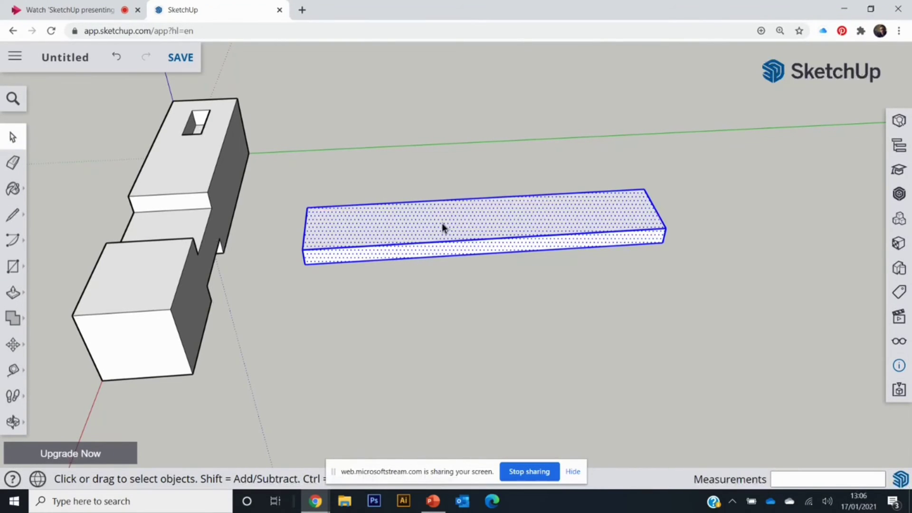
pyautogui.rightClick(404, 210)
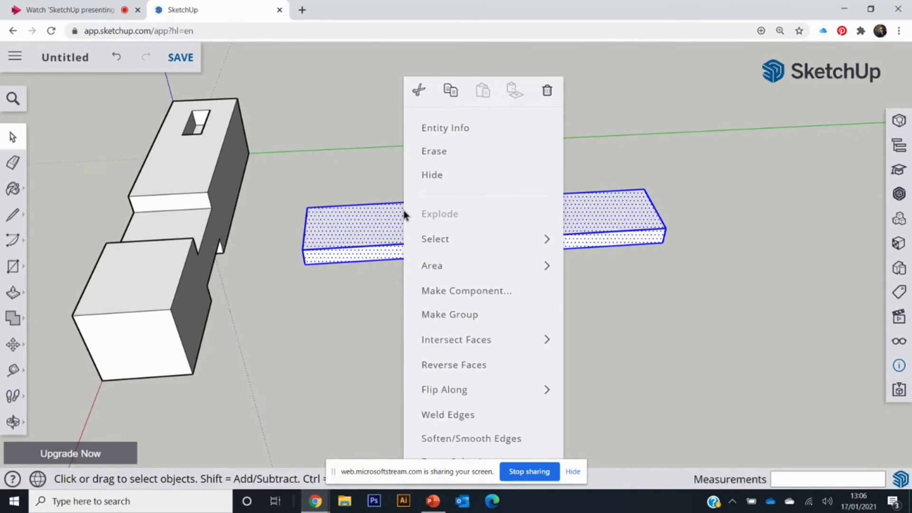
pyautogui.click(455, 292)
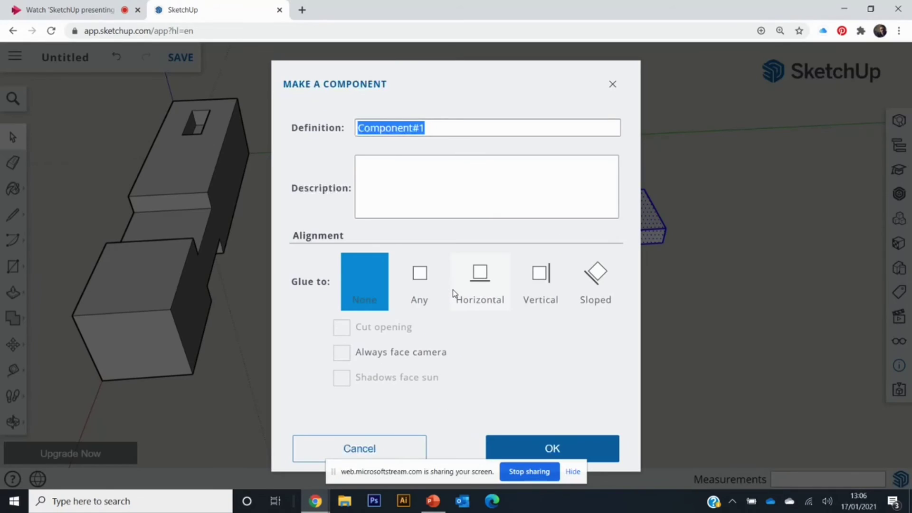
pyautogui.write('W')
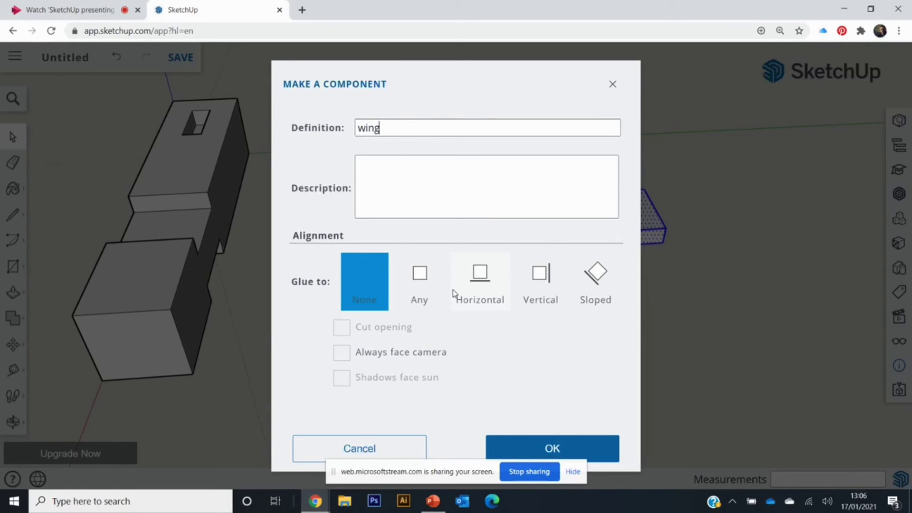
pyautogui.click(569, 455)
# Move the wing by its corner onto the top corner of the body.
pyautogui.moveTo(548, 364); pyautogui.dragTo(617, 417, button='middle')
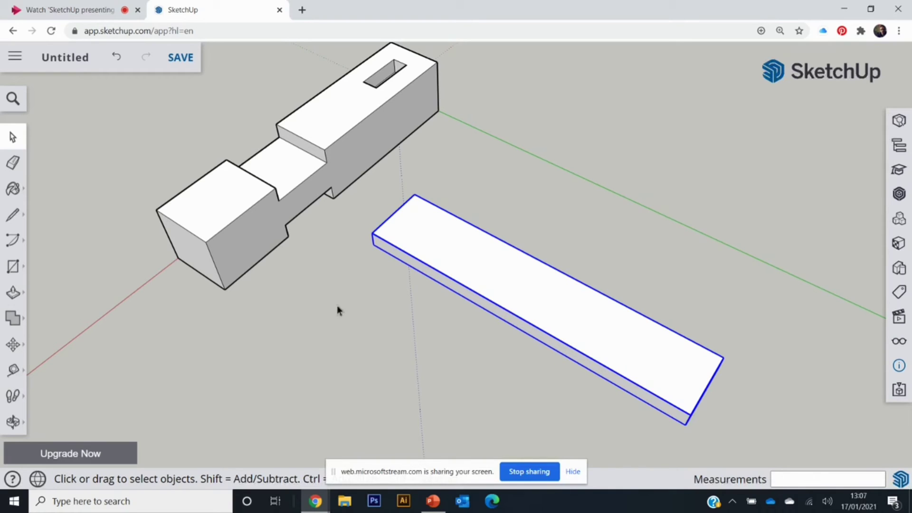
pyautogui.click(13, 348)
pyautogui.click(51, 316)
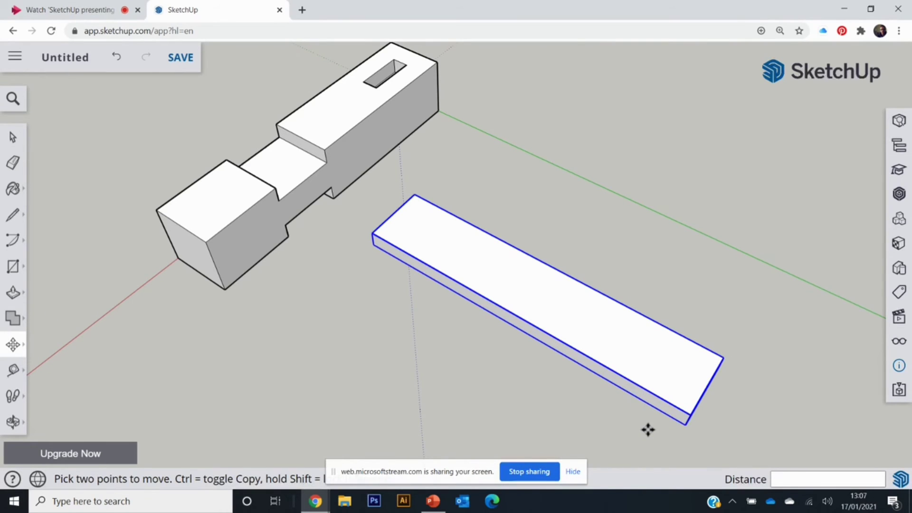
pyautogui.middleClick(634, 423)
pyautogui.moveTo(635, 423); pyautogui.dragTo(572, 301, button='middle')
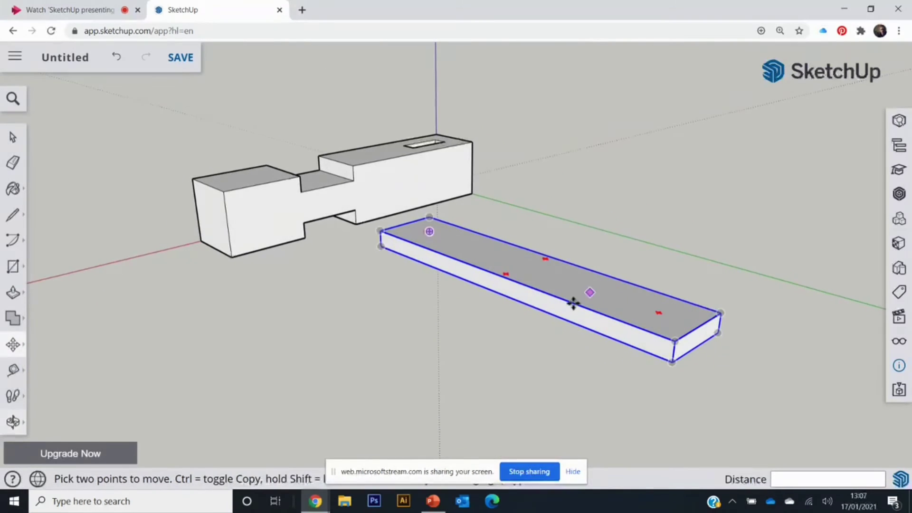
pyautogui.click(673, 362)
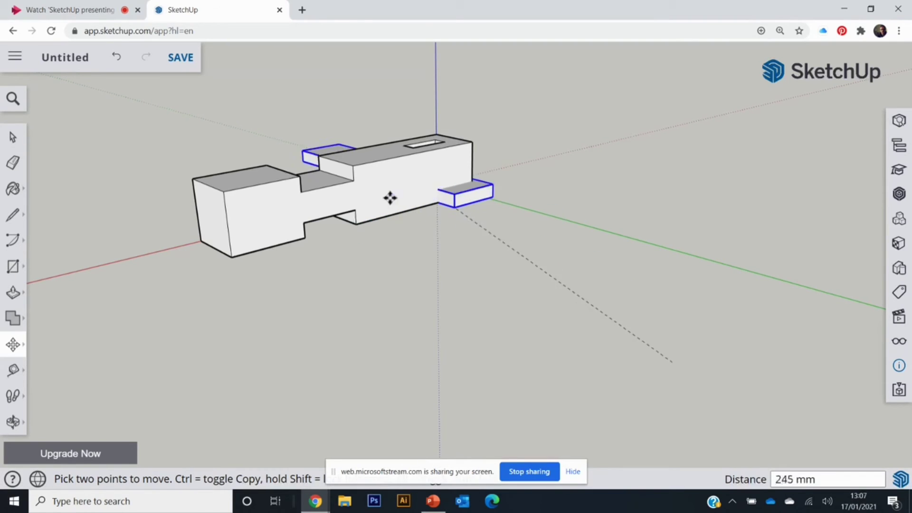
pyautogui.click(301, 191)
pyautogui.moveTo(247, 329); pyautogui.dragTo(258, 404, button='middle')
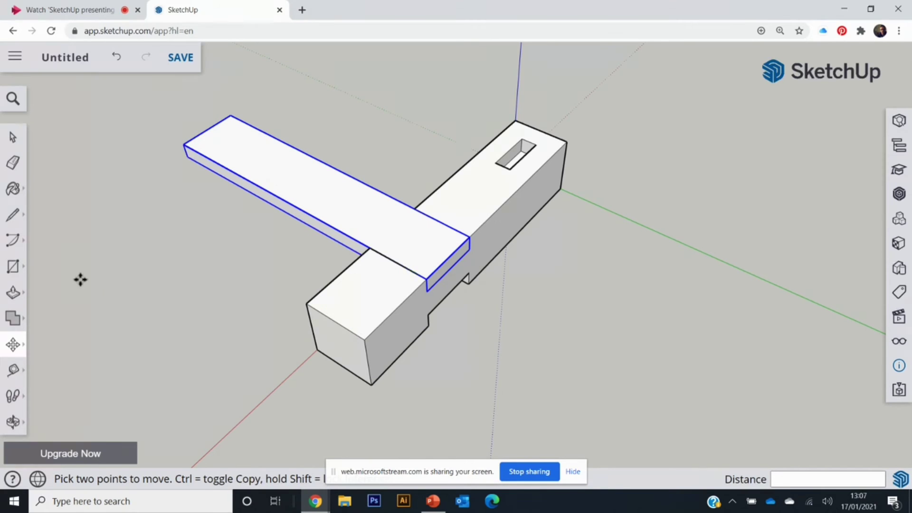
# Slide the wing 80 mm along the green axis to centre it on the body.
pyautogui.click(446, 259)
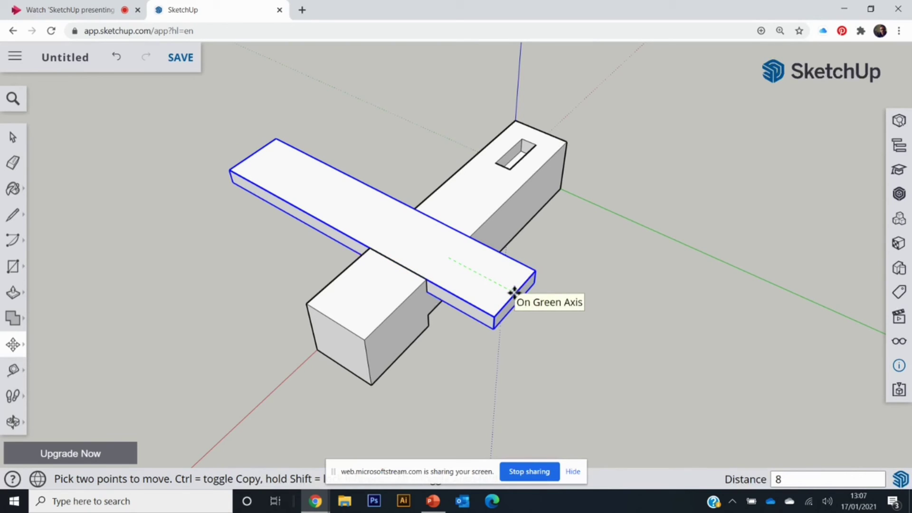
pyautogui.press('Return')
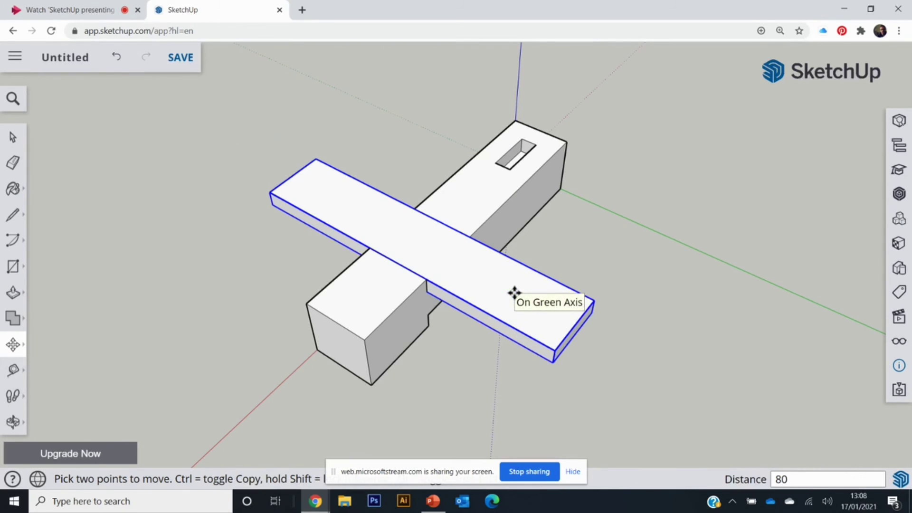
pyautogui.moveTo(534, 336); pyautogui.dragTo(448, 194, button='middle')
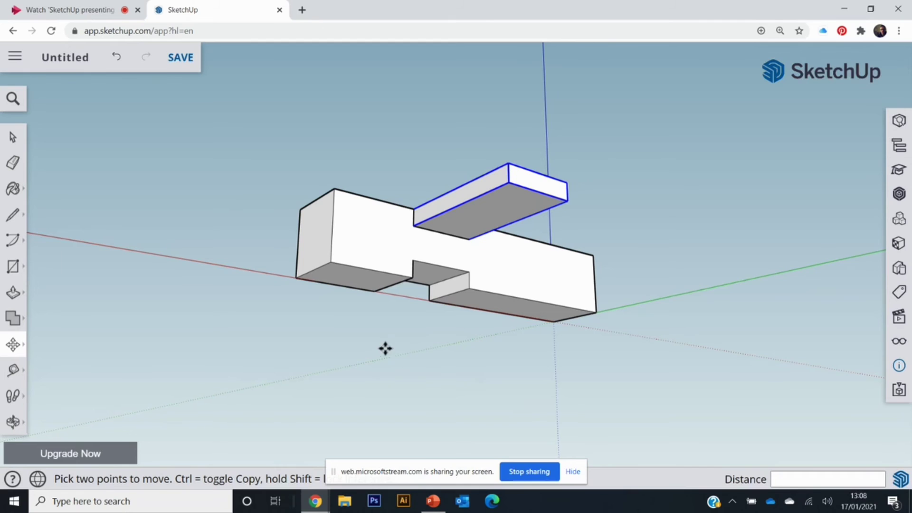
# Copy the wing 30 mm down the blue axis so a second wing crosses under the body.
pyautogui.moveTo(415, 307); pyautogui.dragTo(506, 379, button='middle')
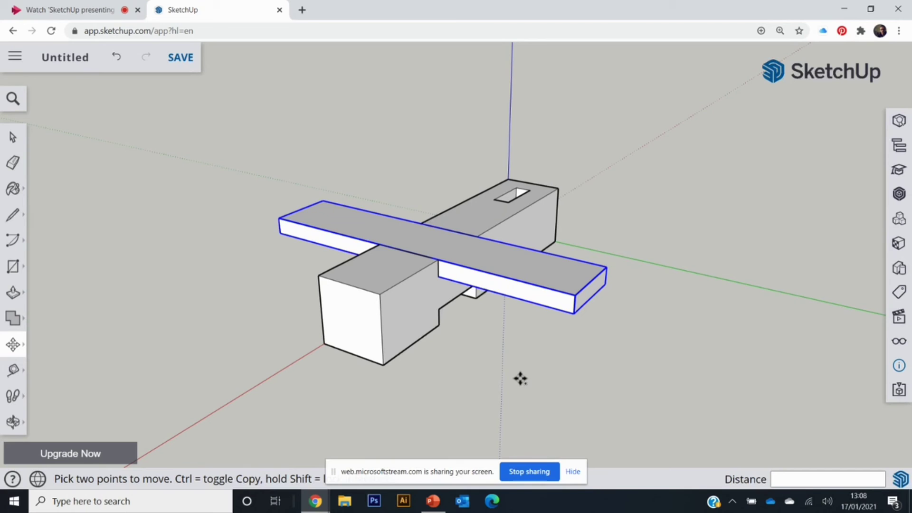
pyautogui.moveTo(520, 366); pyautogui.dragTo(491, 269, button='middle')
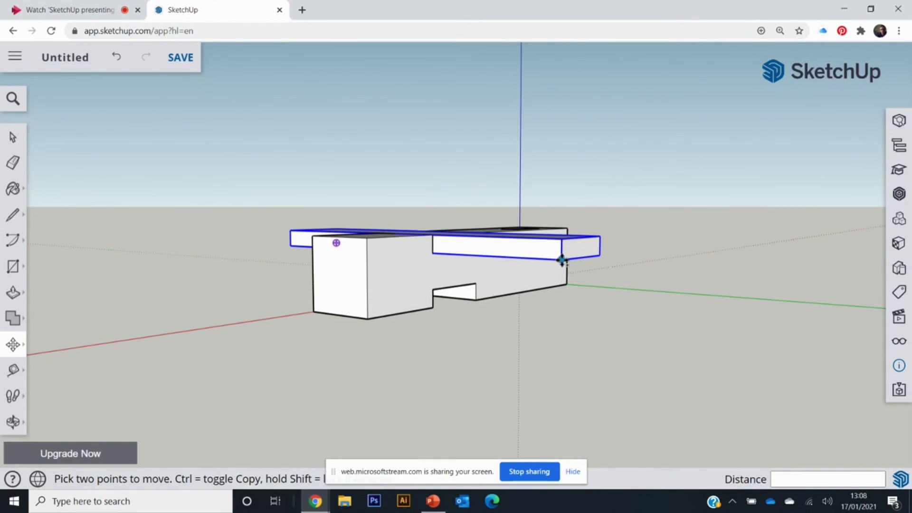
pyautogui.press('ctrl')
pyautogui.click(433, 235)
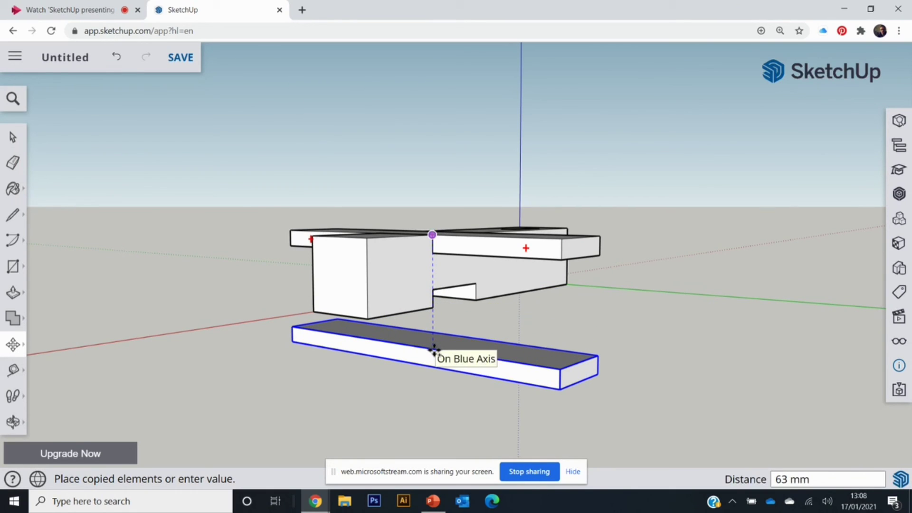
pyautogui.click(434, 350)
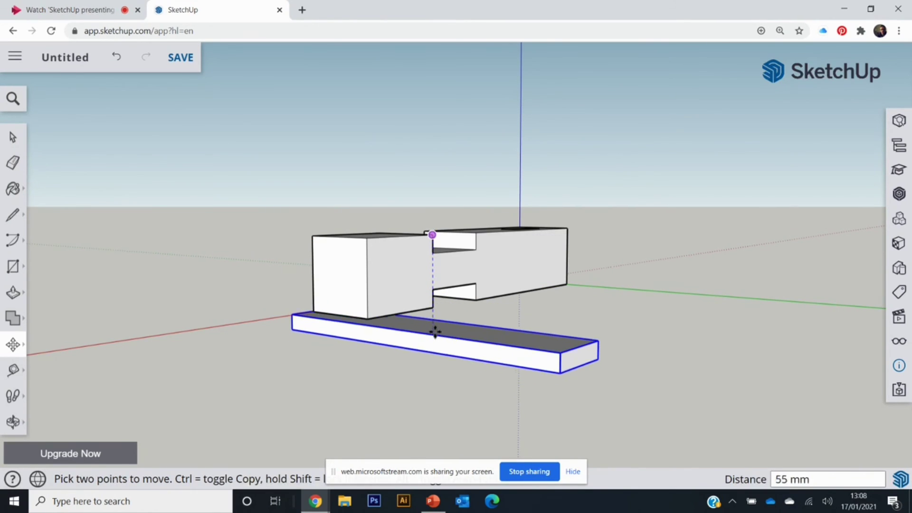
pyautogui.press('ctrl')
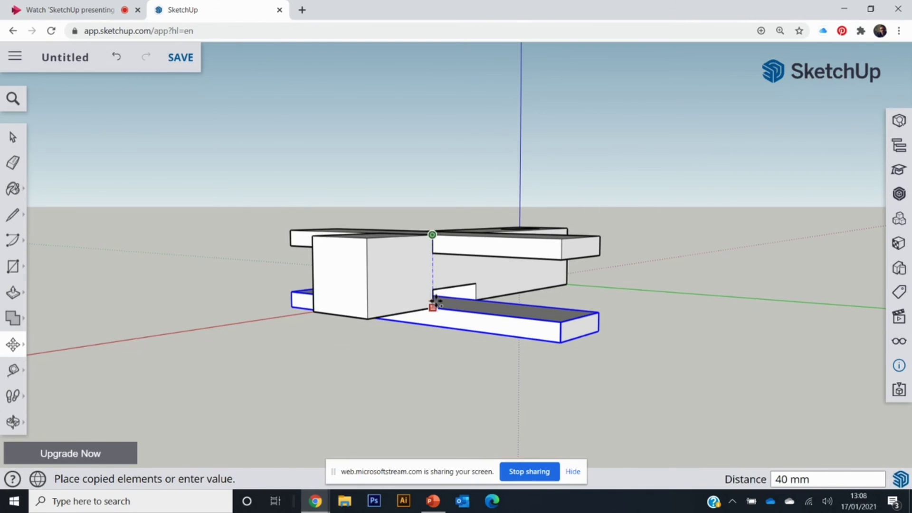
pyautogui.press('ctrl')
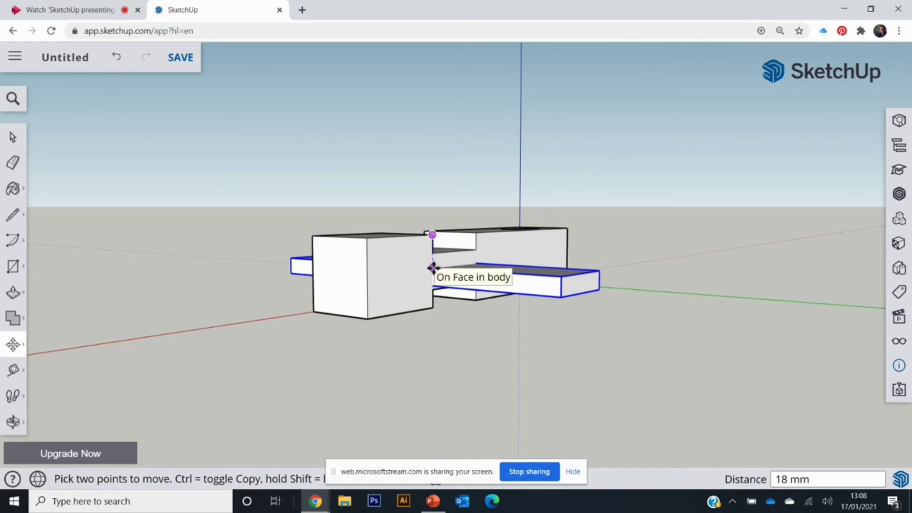
pyautogui.press('ctrl')
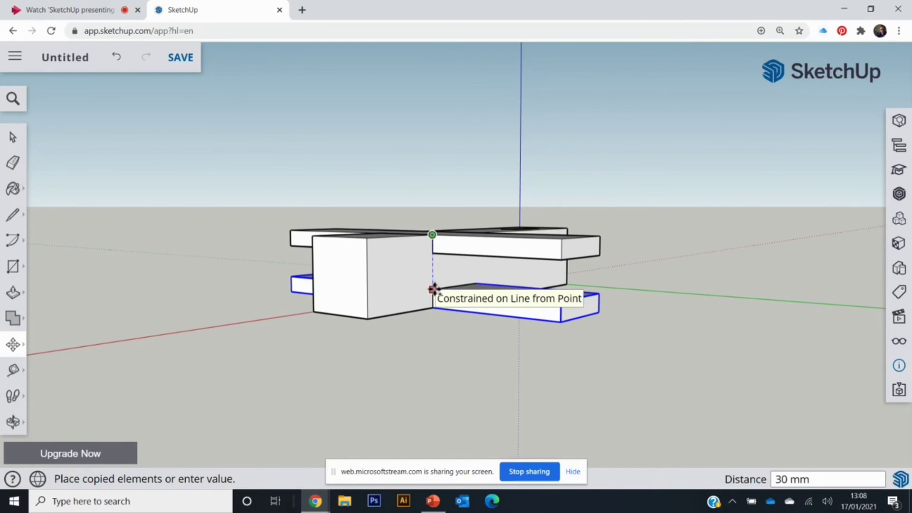
pyautogui.click(433, 289)
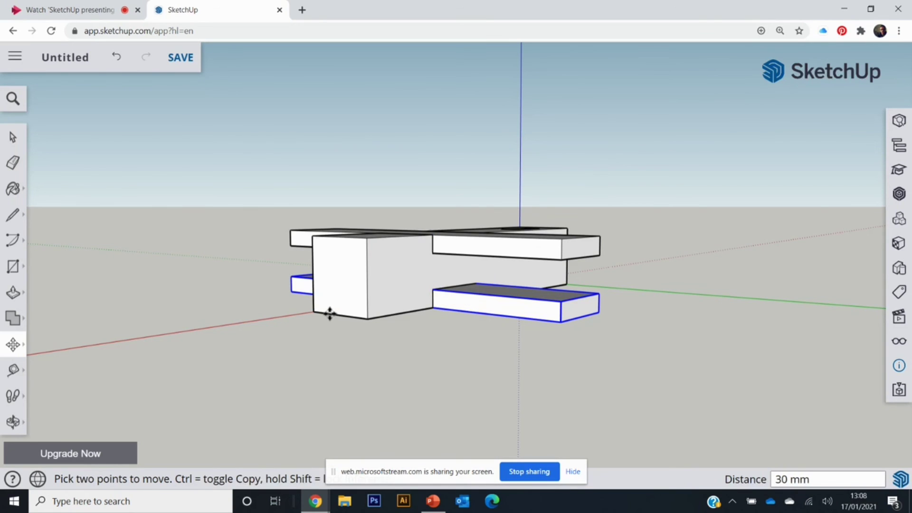
pyautogui.moveTo(330, 314); pyautogui.dragTo(28, 309, button='middle')
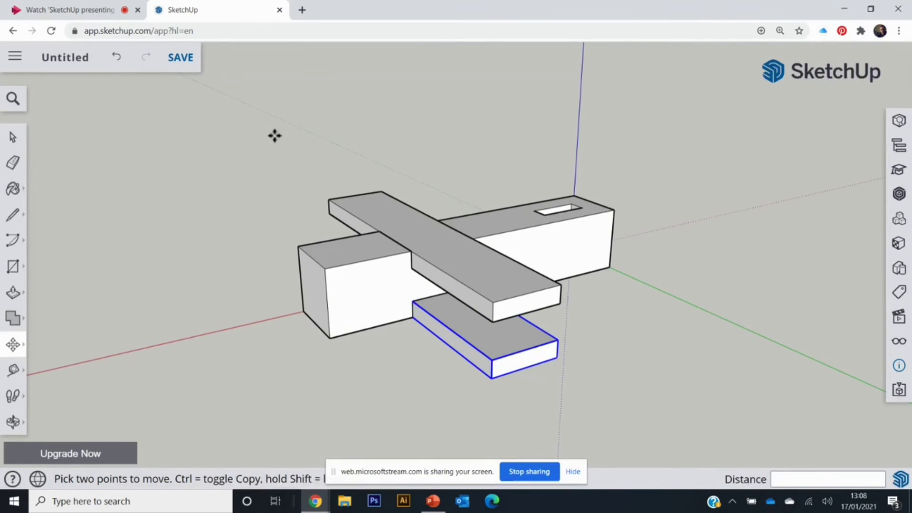
pyautogui.moveTo(273, 136); pyautogui.dragTo(78, 255, button='middle')
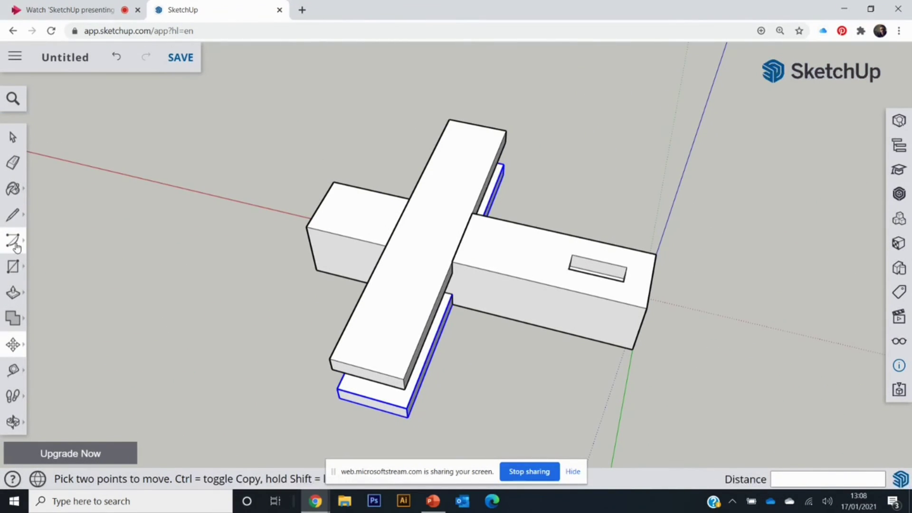
pyautogui.click(13, 214)
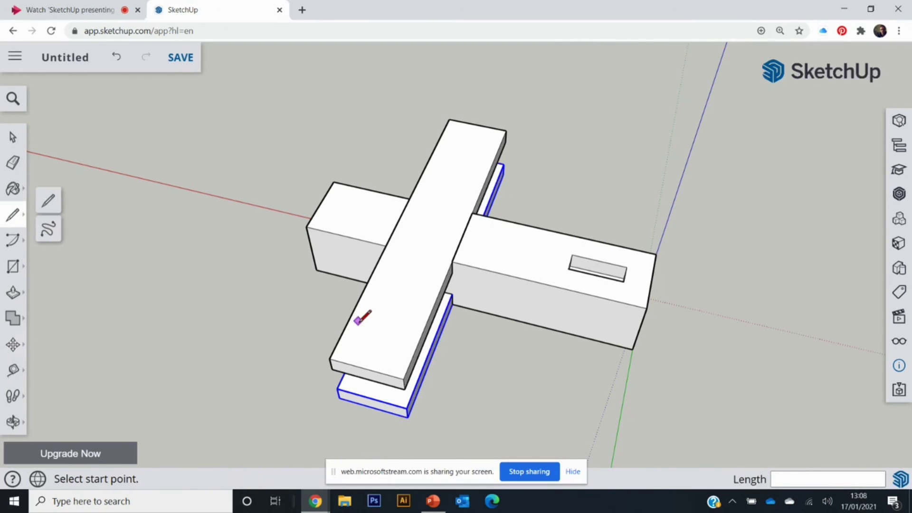
pyautogui.click(13, 139)
pyautogui.doubleClick(376, 326)
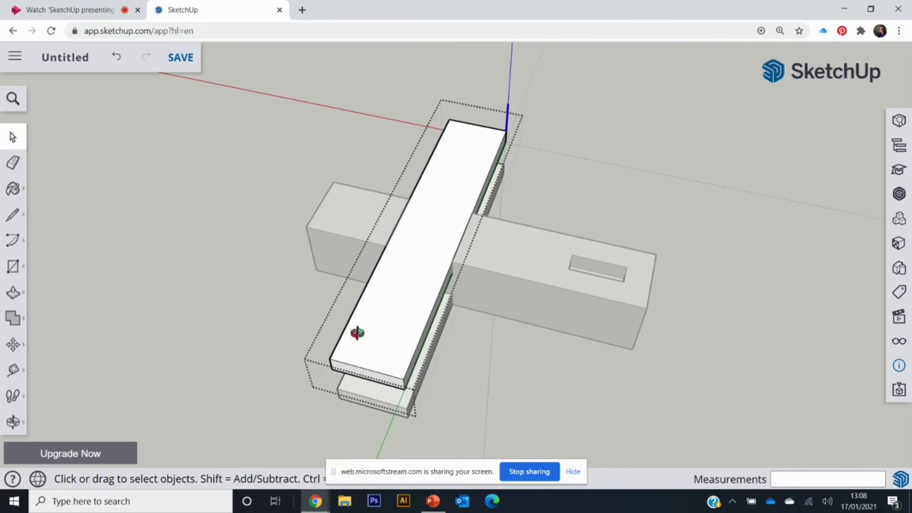
pyautogui.moveTo(356, 332); pyautogui.dragTo(706, 340, button='middle')
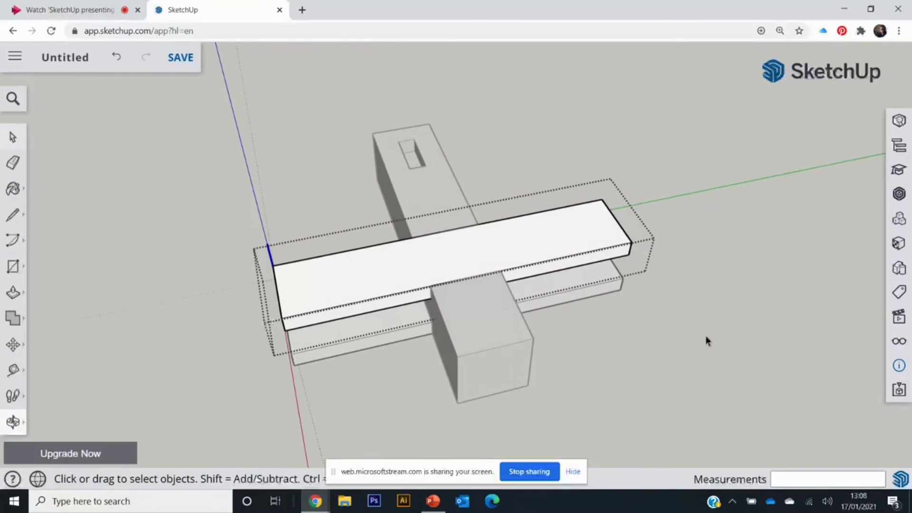
pyautogui.click(13, 214)
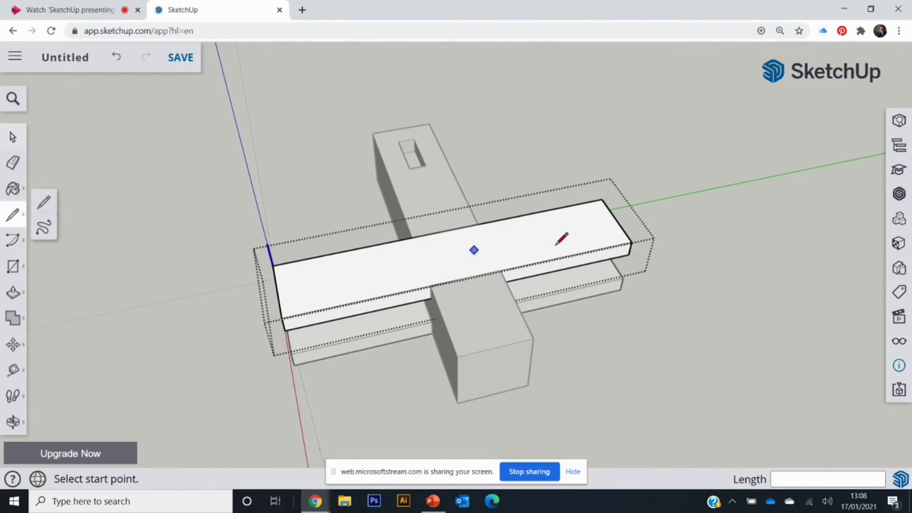
pyautogui.click(572, 255)
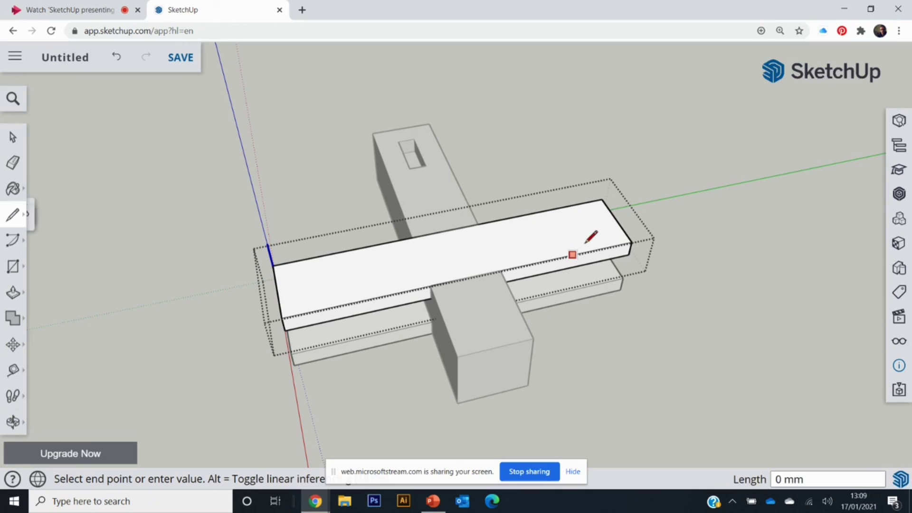
pyautogui.click(616, 222)
pyautogui.click(13, 292)
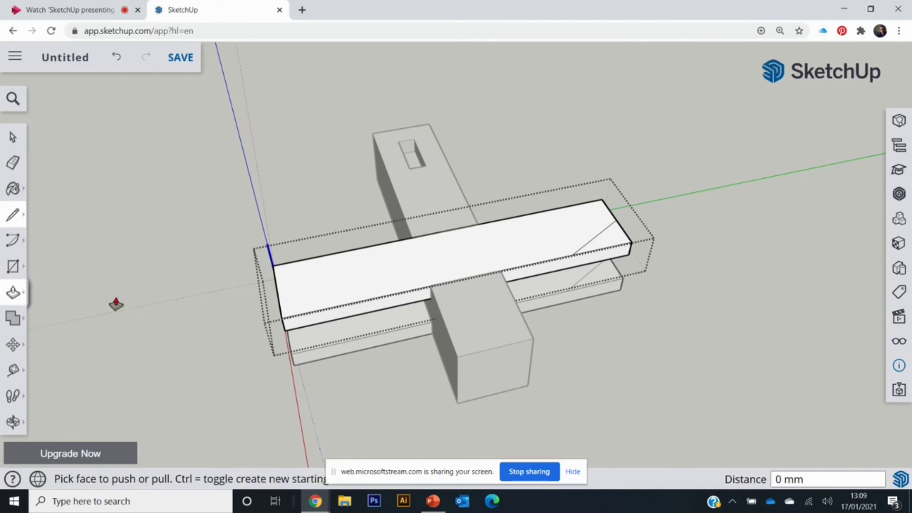
pyautogui.click(611, 245)
pyautogui.click(612, 261)
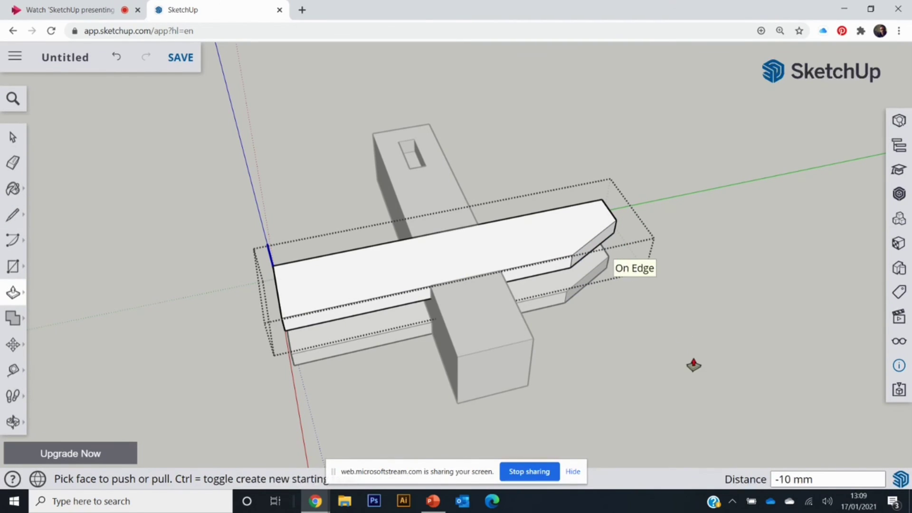
pyautogui.moveTo(697, 367); pyautogui.dragTo(466, 385, button='middle')
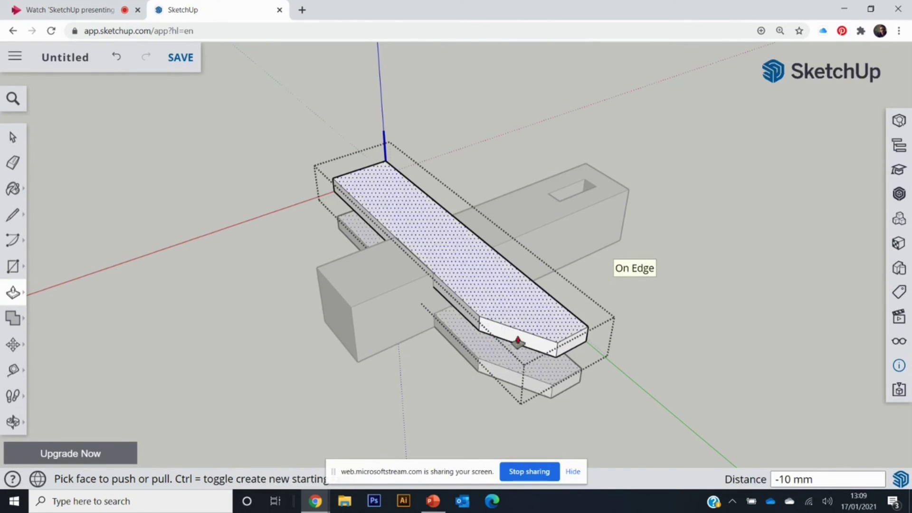
pyautogui.hotkey('ctrl', 'z')
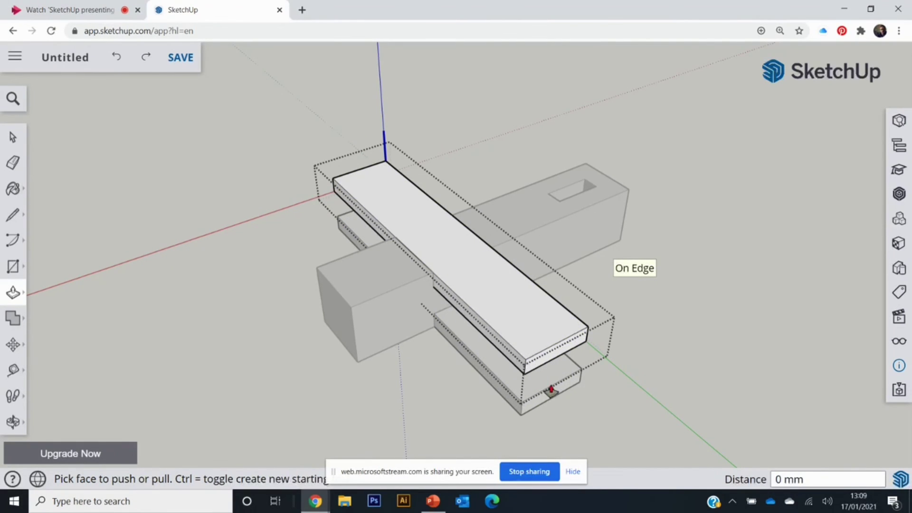
pyautogui.click(11, 137)
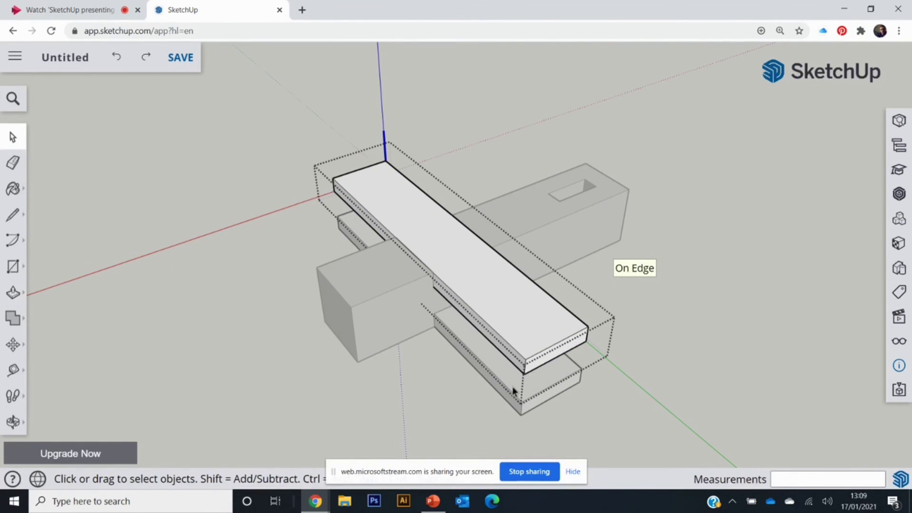
pyautogui.click(442, 406)
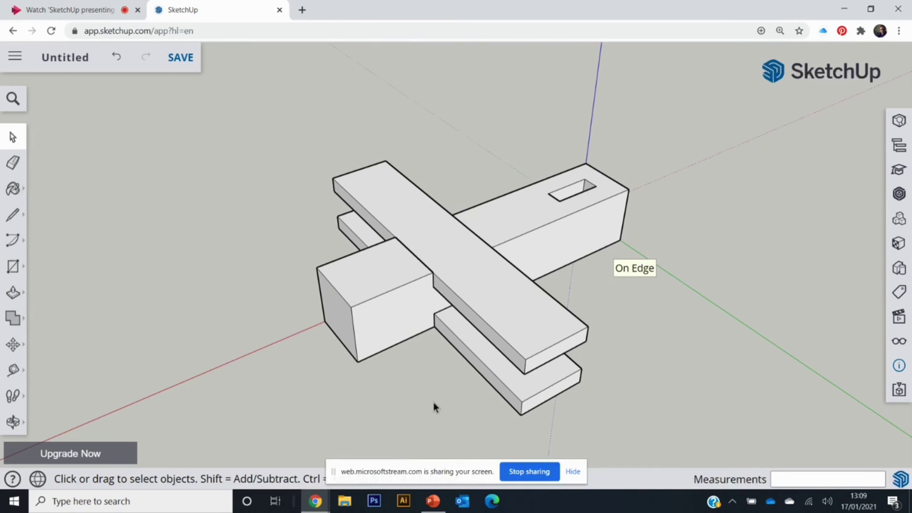
pyautogui.click(521, 395)
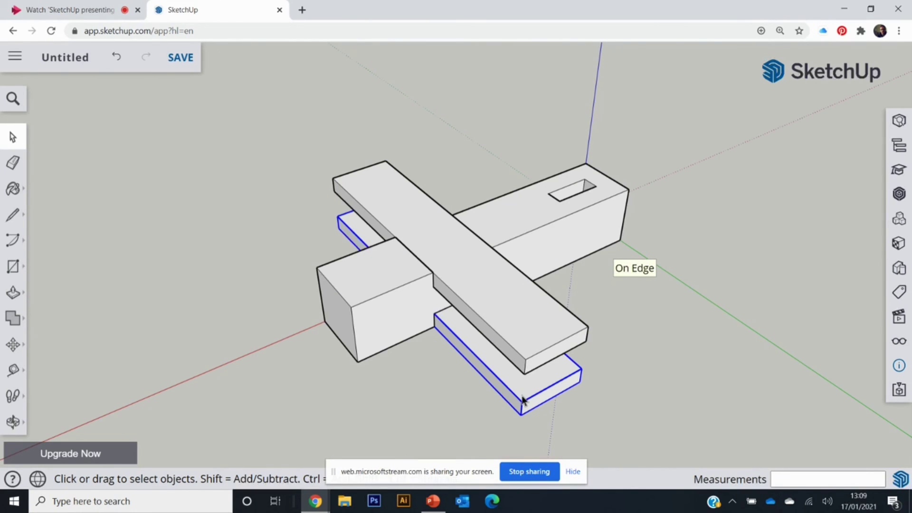
pyautogui.rightClick(523, 398)
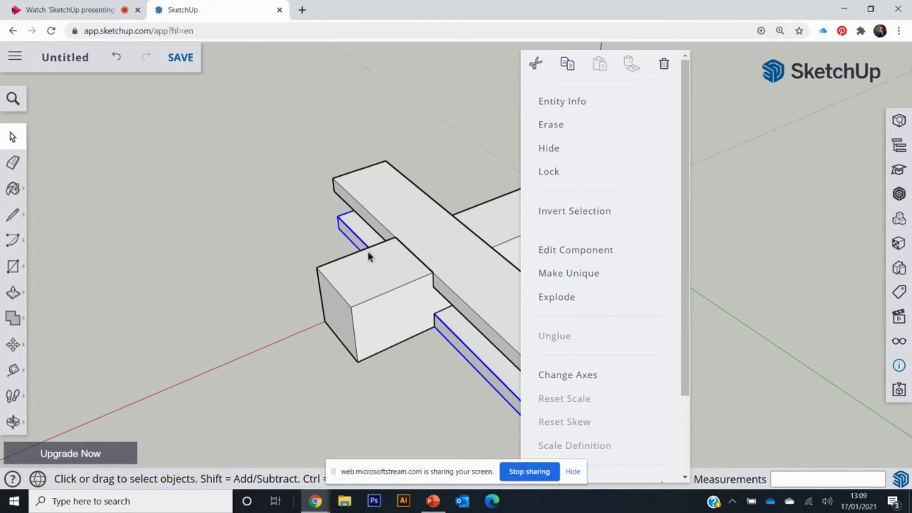
pyautogui.click(282, 193)
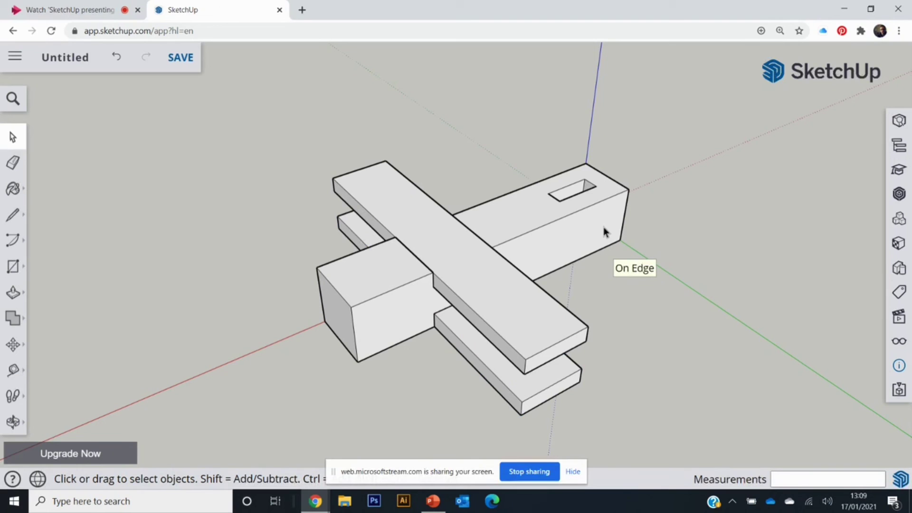
pyautogui.moveTo(659, 233); pyautogui.dragTo(464, 297, button='middle')
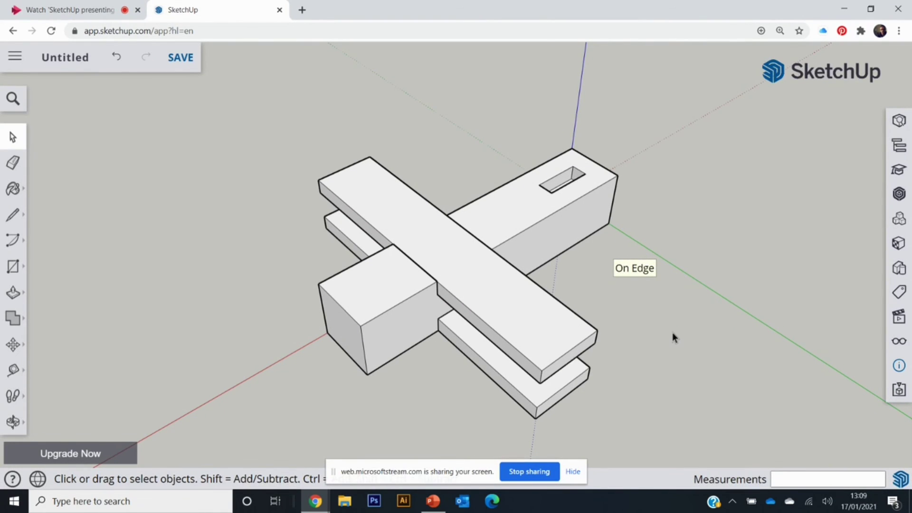
pyautogui.moveTo(674, 336); pyautogui.dragTo(656, 412, button='middle')
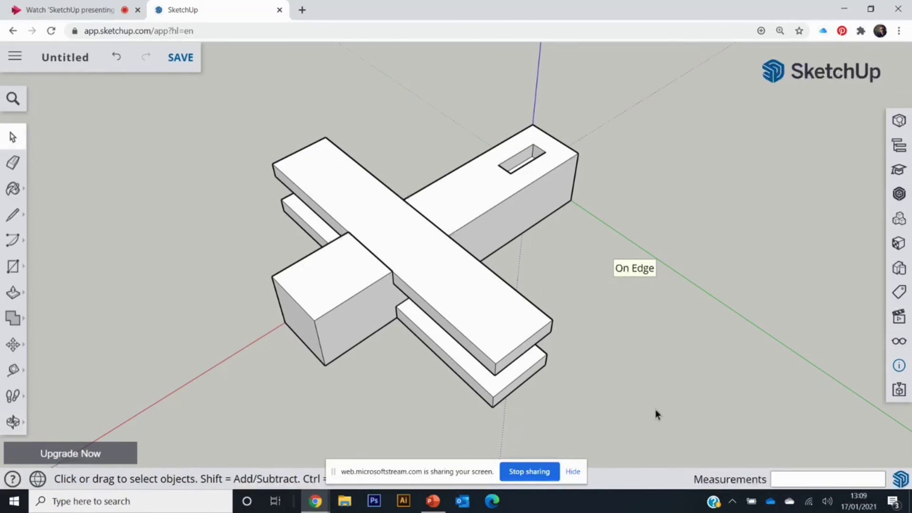